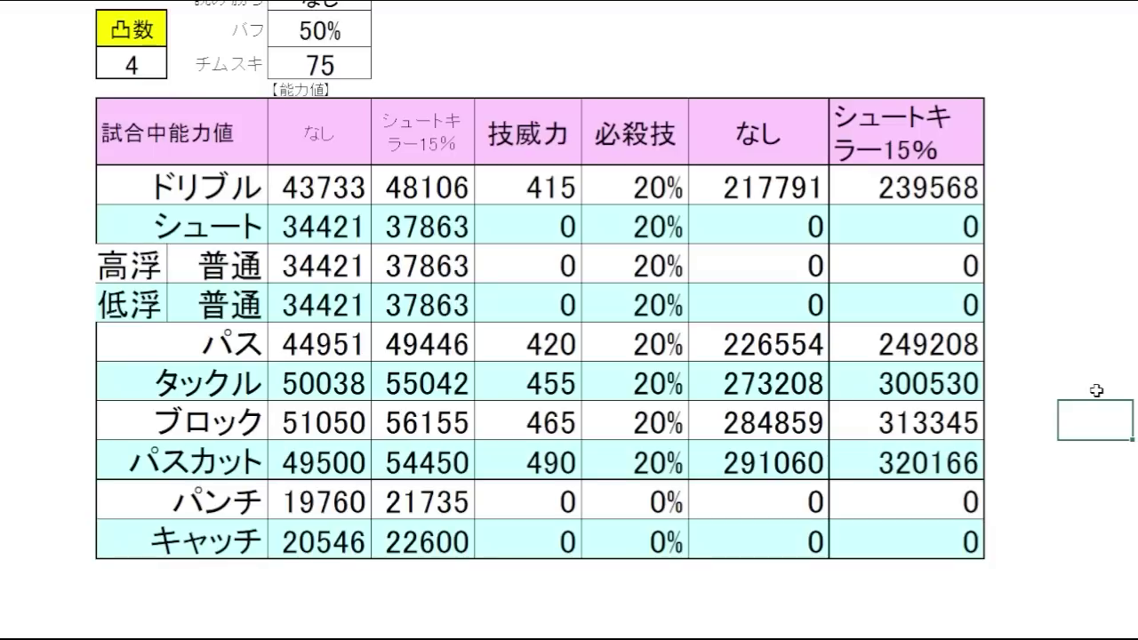
Examine the タックル, ブロック and パスカット totals in the シュートキラー15% column
{"action": "left_click", "coordinate": [1093, 372]}
{"action": "left_click", "coordinate": [1084, 414]}
{"action": "left_click", "coordinate": [1084, 446]}
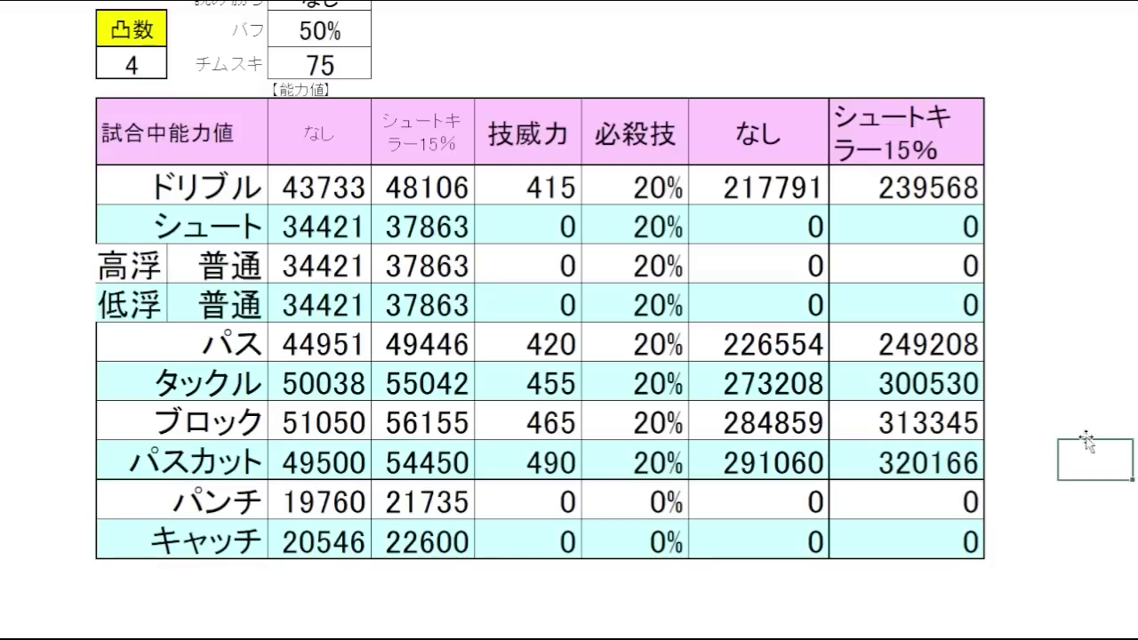
{"action": "left_click", "coordinate": [1085, 374]}
{"action": "left_click_drag", "start_coordinate": [959, 381], "coordinate": [931, 476]}
{"action": "left_click", "coordinate": [968, 456]}
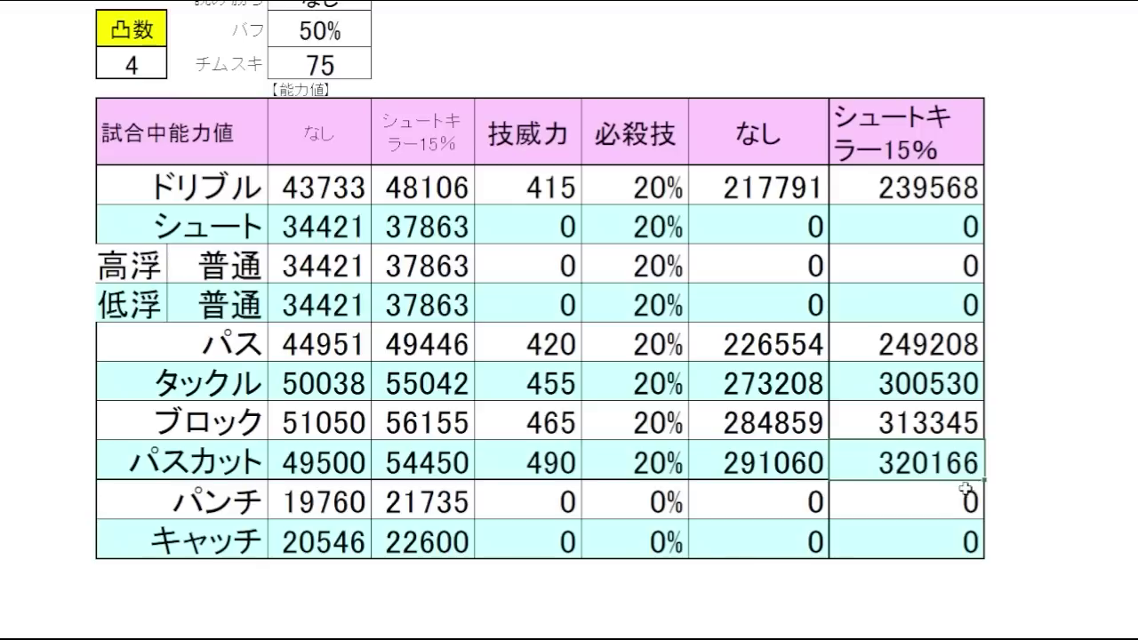
{"action": "left_click_drag", "start_coordinate": [934, 383], "coordinate": [930, 466]}
{"action": "left_click", "coordinate": [1076, 432]}
{"action": "left_click", "coordinate": [932, 423]}
{"action": "left_click", "coordinate": [1073, 348]}
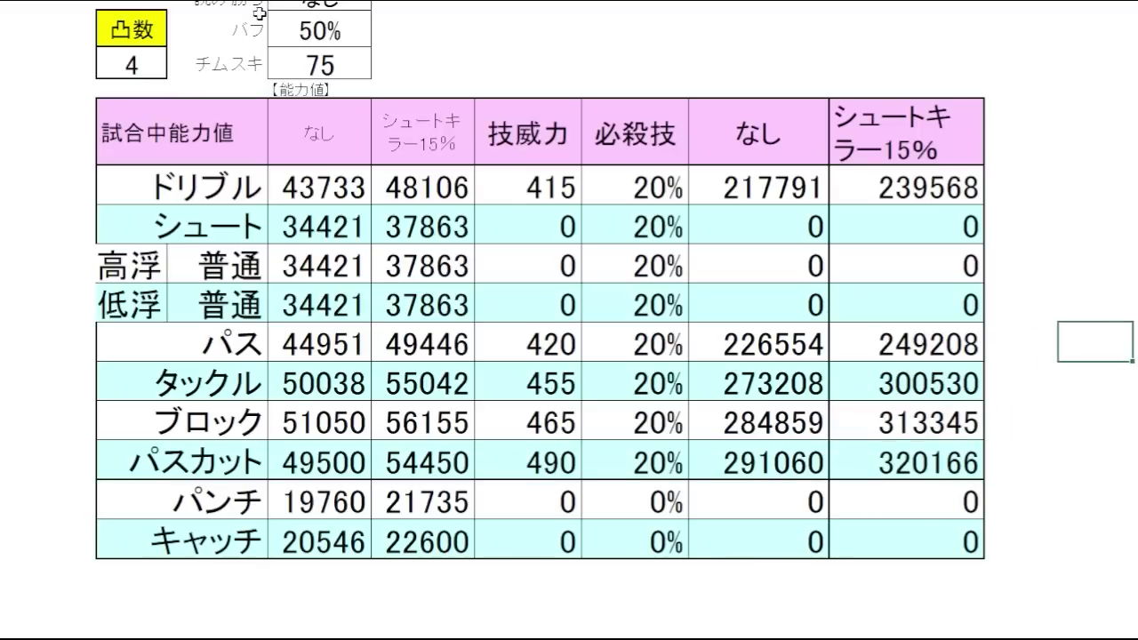
Set the 読み勝ち option to あり above the stat table
{"action": "left_click", "coordinate": [322, 4]}
{"action": "left_click", "coordinate": [378, 4]}
{"action": "left_click", "coordinate": [362, 20]}
{"action": "left_click", "coordinate": [620, 37]}
{"action": "left_click", "coordinate": [1033, 383]}
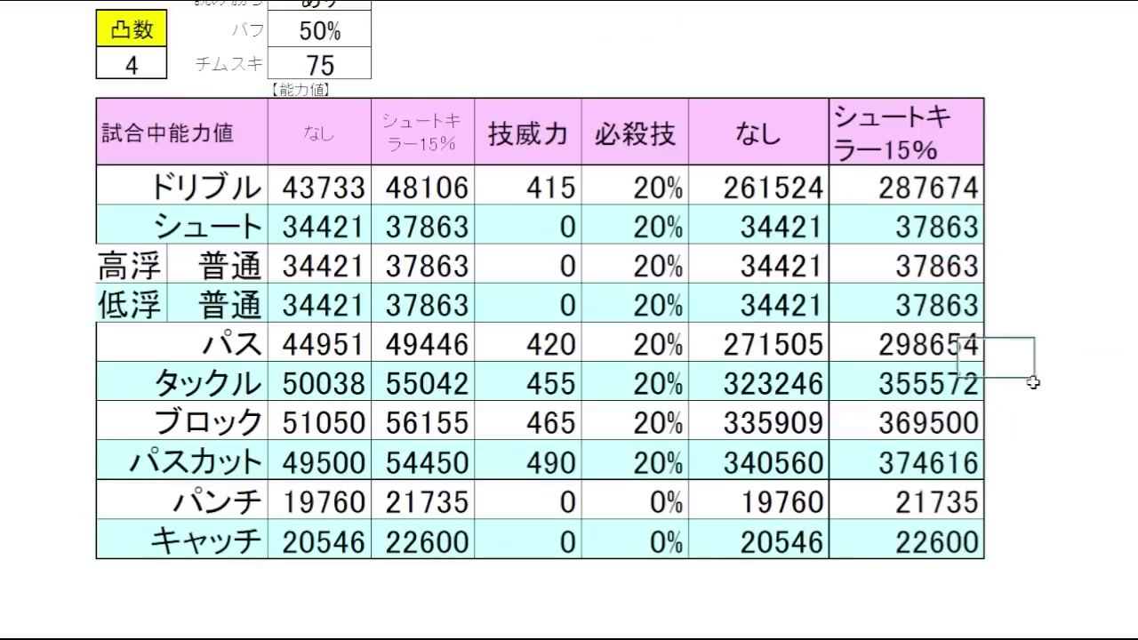
Examine the ブロック totals in the なし and シュートキラー15% columns with 読み勝ち applied
{"action": "left_click", "coordinate": [936, 418]}
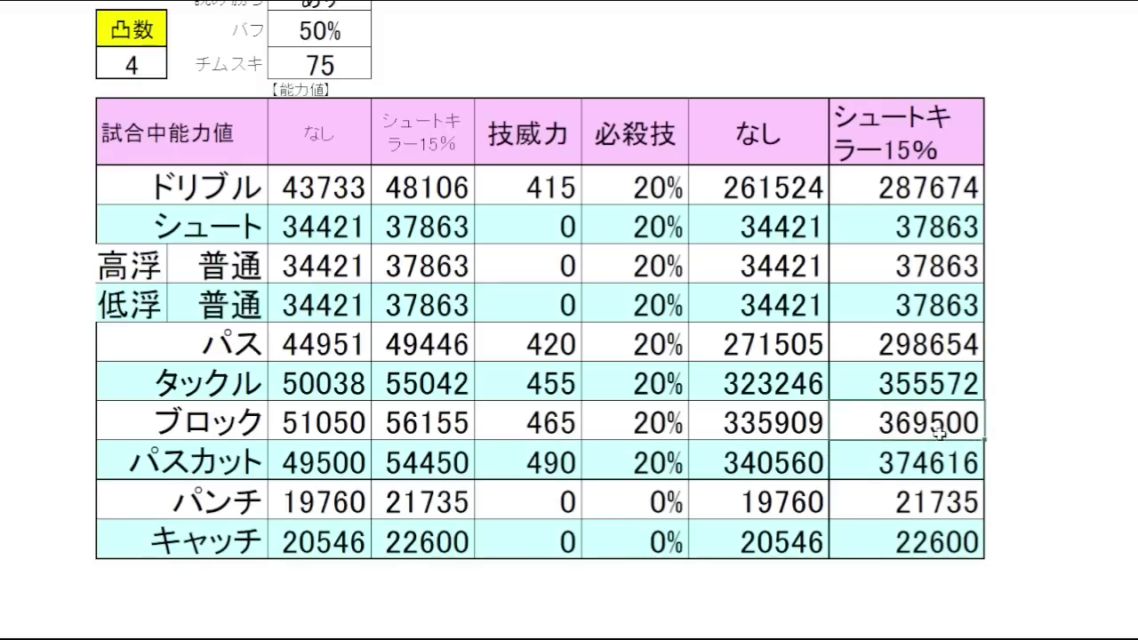
{"action": "left_click", "coordinate": [1019, 434]}
{"action": "left_click", "coordinate": [961, 428]}
{"action": "left_click", "coordinate": [1039, 427]}
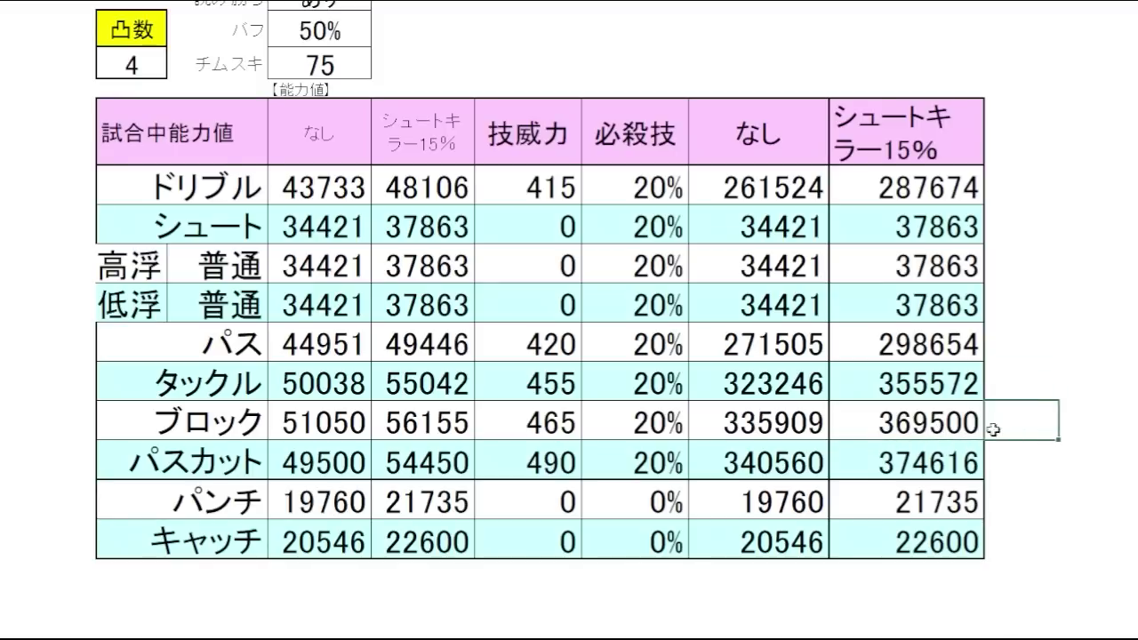
{"action": "left_click", "coordinate": [972, 429]}
{"action": "key", "text": "Left"}
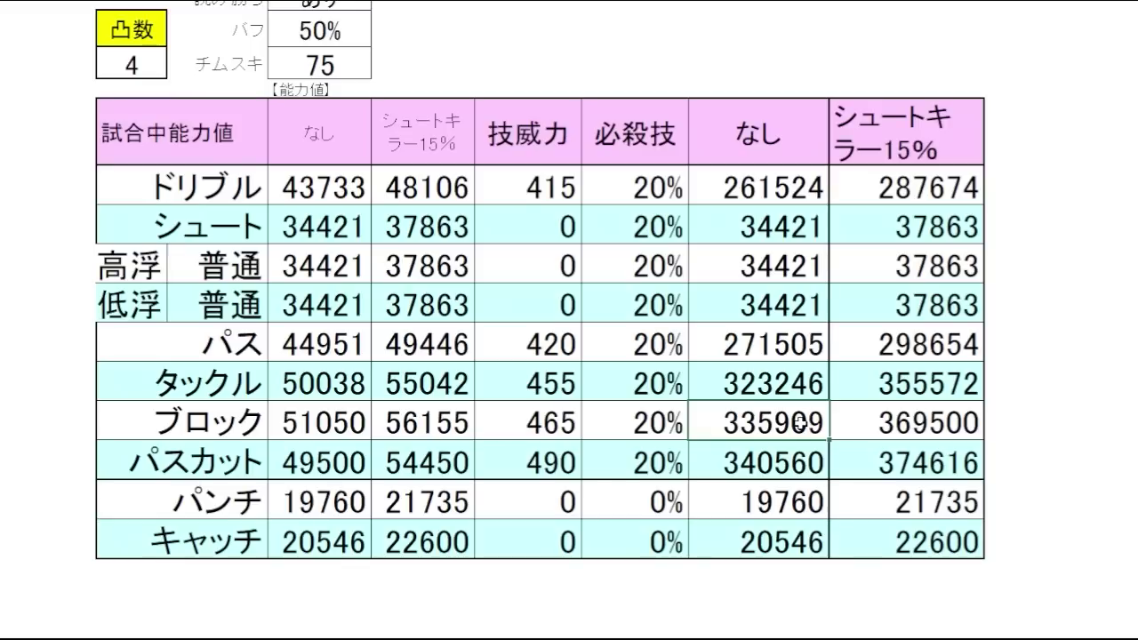
{"action": "left_click", "coordinate": [755, 39]}
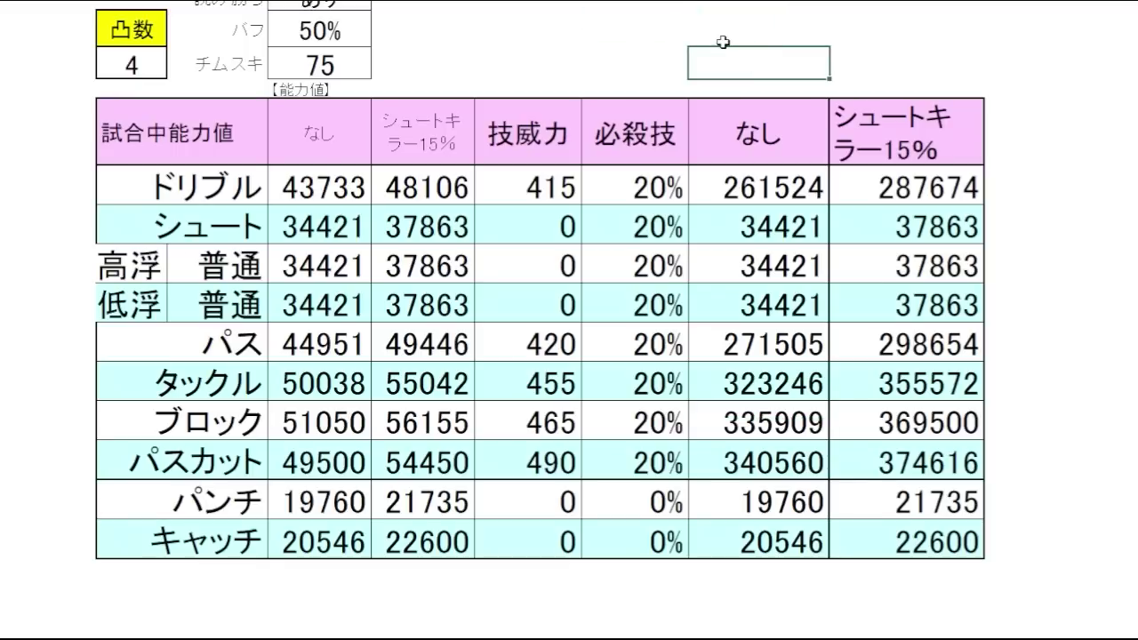
{"action": "left_click", "coordinate": [669, 40]}
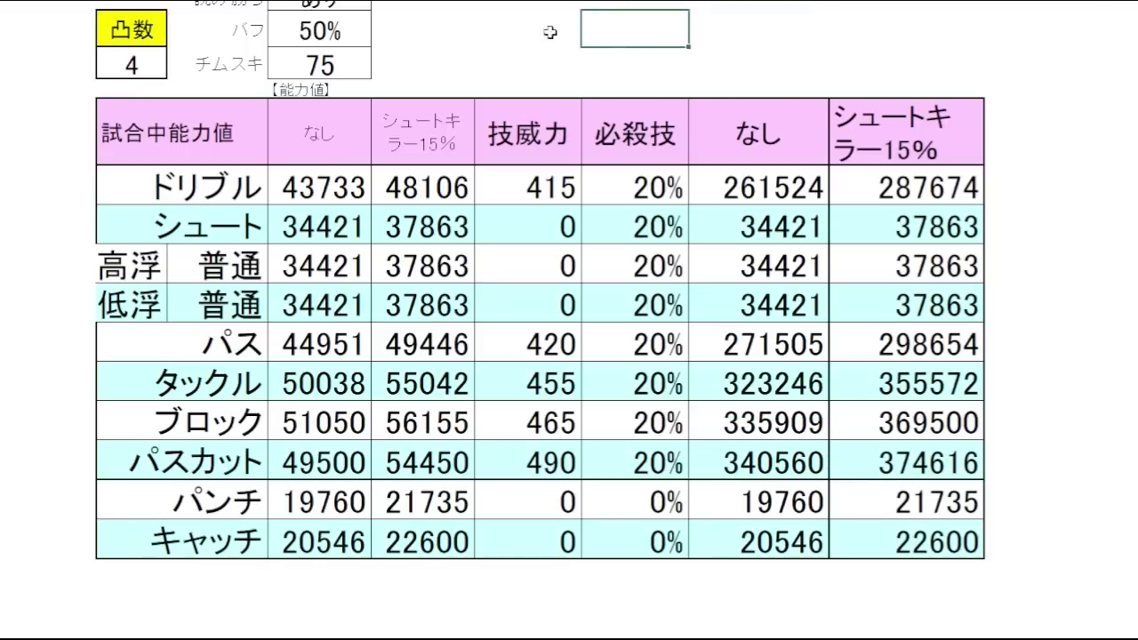
Go to the 技威力合算値比較 table and sort it by タックル in descending order
{"action": "left_click", "coordinate": [319, 6]}
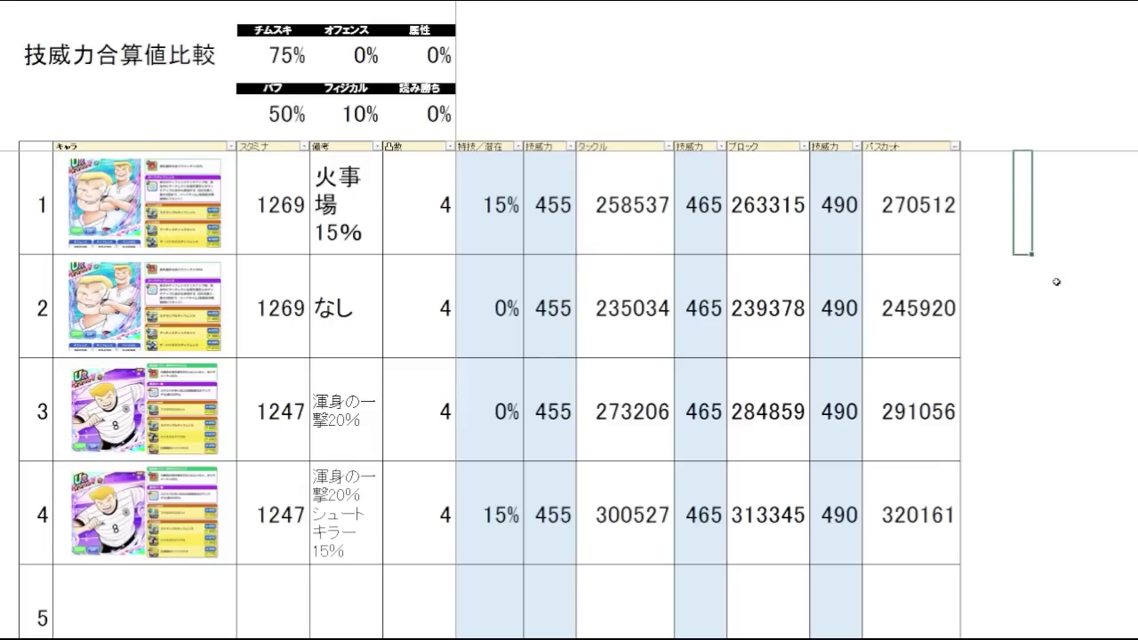
{"action": "left_click", "coordinate": [669, 145]}
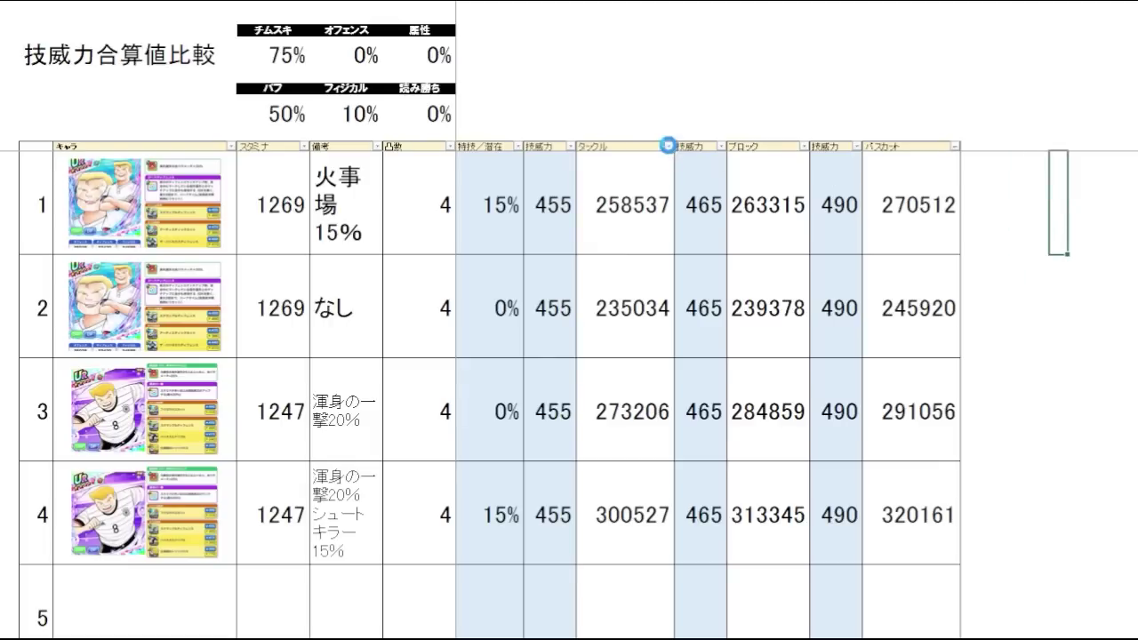
{"action": "left_click", "coordinate": [633, 181]}
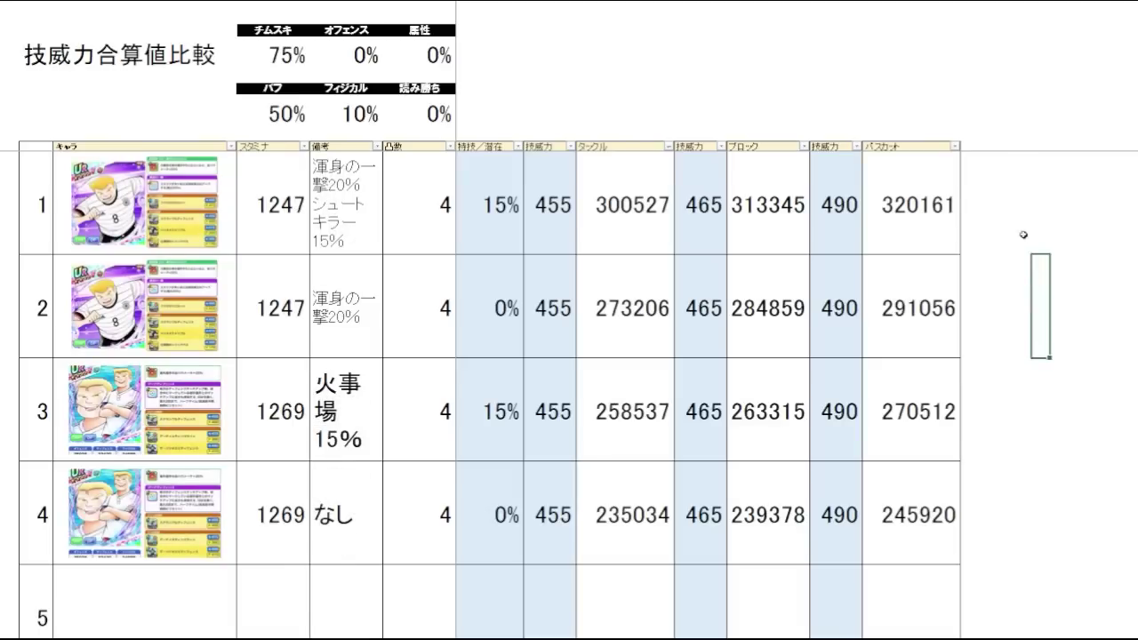
Review the first-ranked card's totals and compare the タックル totals of the second, third and fourth cards
{"action": "left_click_drag", "start_coordinate": [882, 233], "coordinate": [570, 213]}
{"action": "left_click", "coordinate": [1102, 354]}
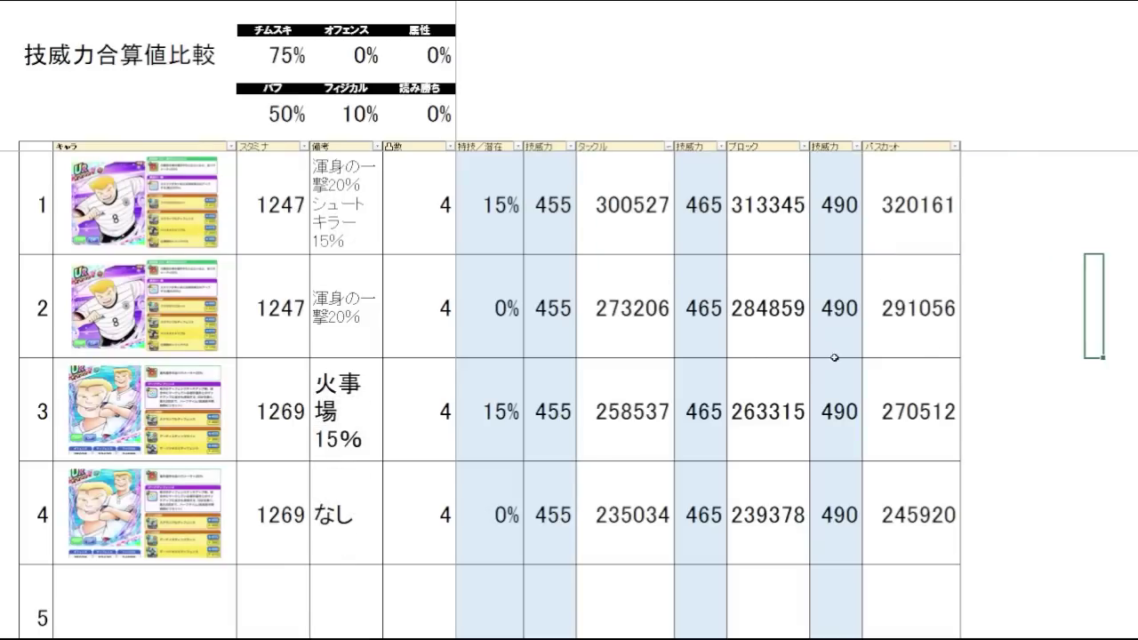
{"action": "left_click", "coordinate": [631, 332]}
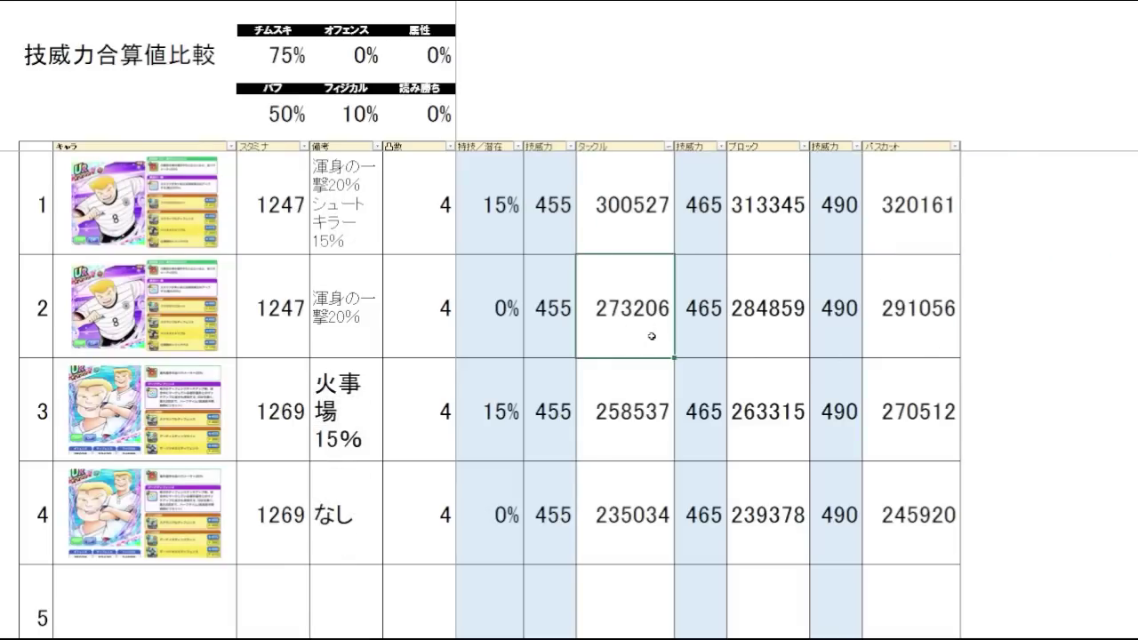
{"action": "left_click", "coordinate": [647, 419]}
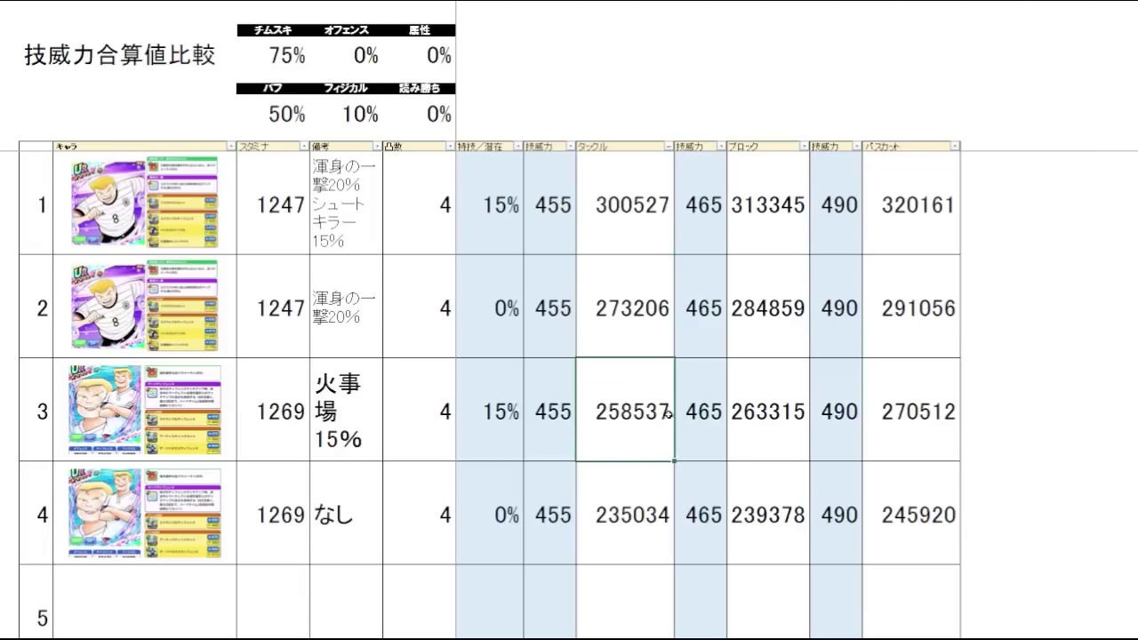
{"action": "left_click_drag", "start_coordinate": [635, 327], "coordinate": [645, 411]}
{"action": "left_click", "coordinate": [627, 311]}
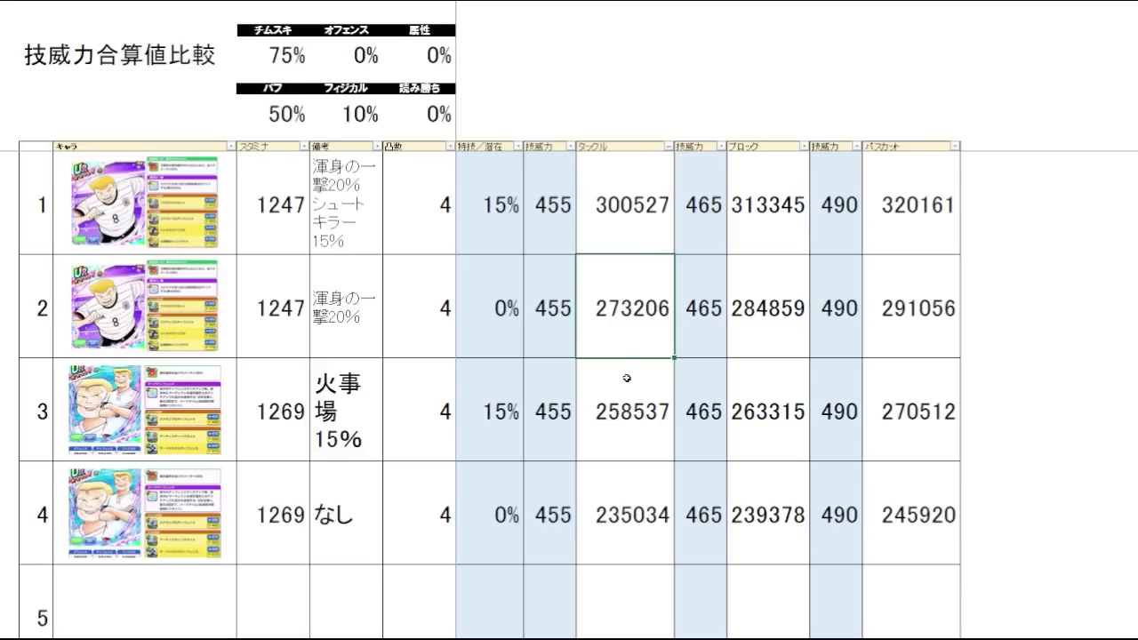
{"action": "left_click", "coordinate": [641, 469]}
{"action": "left_click", "coordinate": [644, 343]}
{"action": "left_click", "coordinate": [637, 523]}
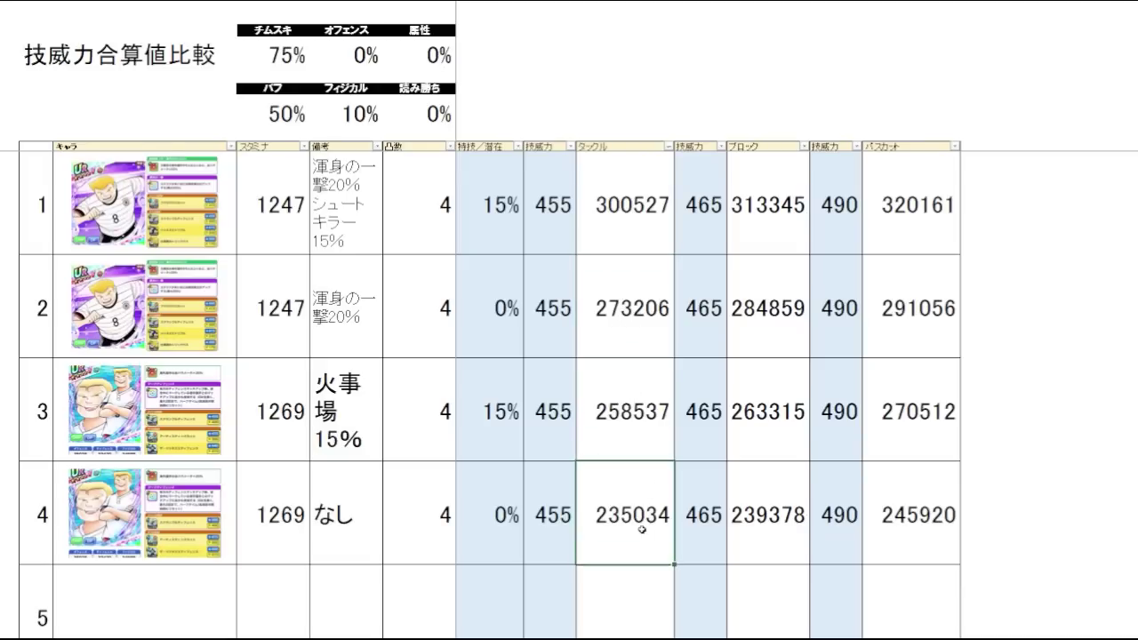
{"action": "left_click", "coordinate": [646, 349]}
{"action": "left_click", "coordinate": [662, 525]}
{"action": "left_click", "coordinate": [634, 306]}
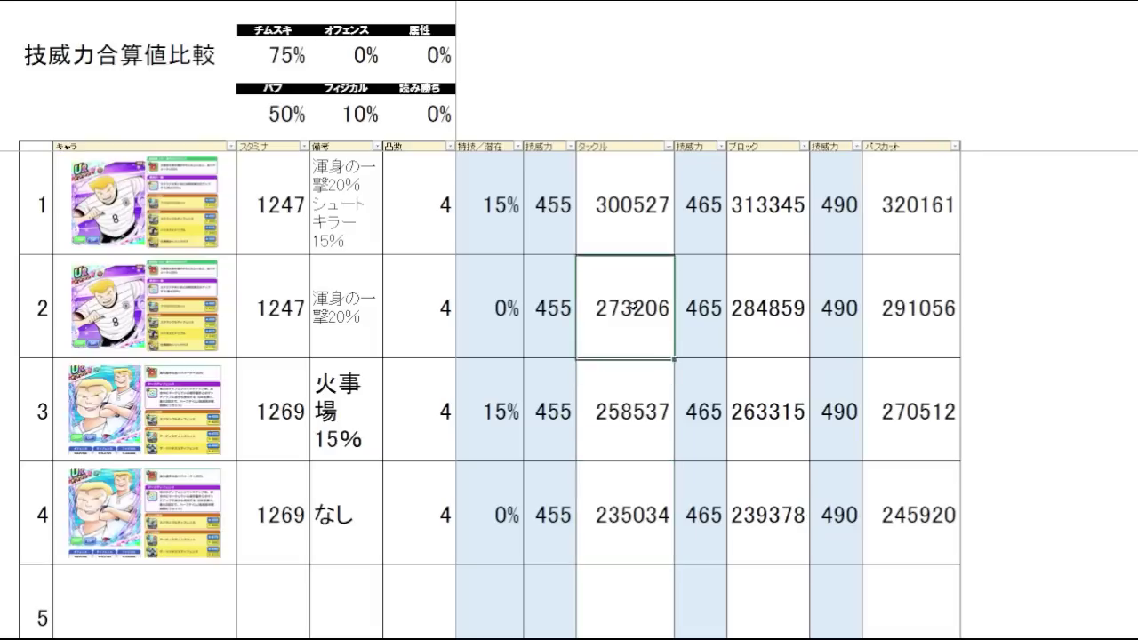
{"action": "left_click", "coordinate": [1055, 296]}
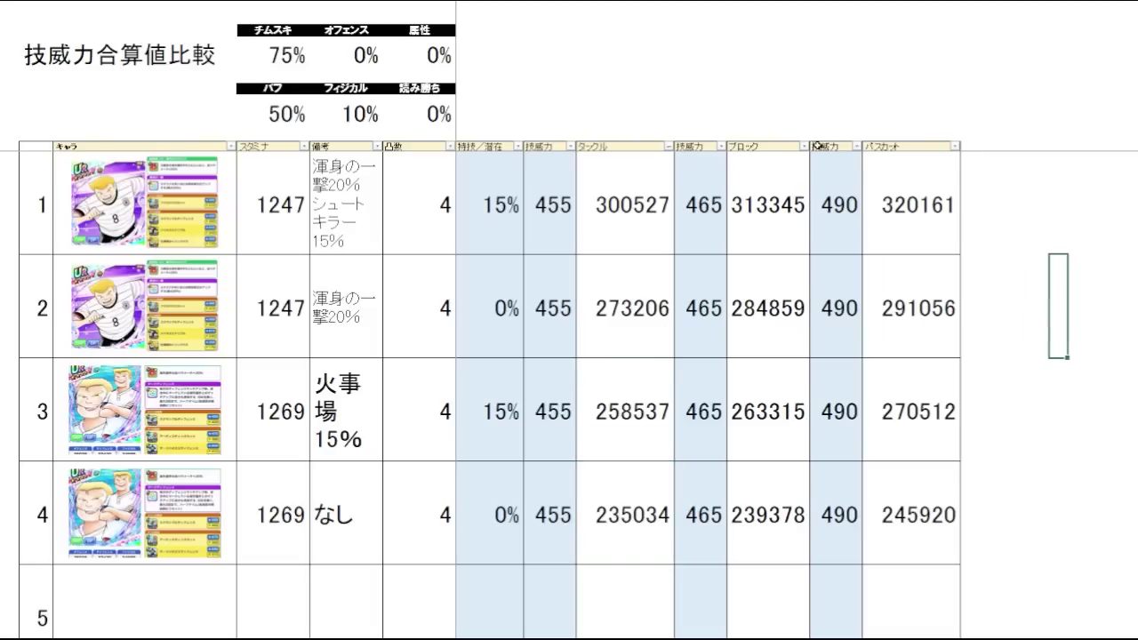
Compare the ブロック totals of the second, third and fourth cards
{"action": "left_click", "coordinate": [786, 306]}
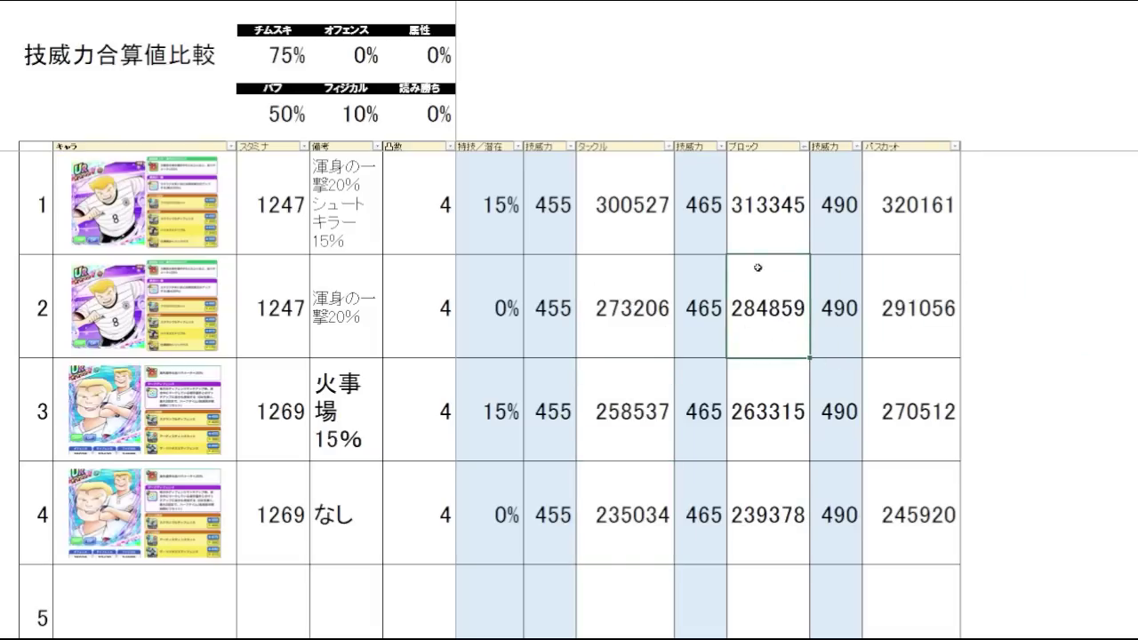
{"action": "left_click_drag", "start_coordinate": [925, 311], "coordinate": [642, 308]}
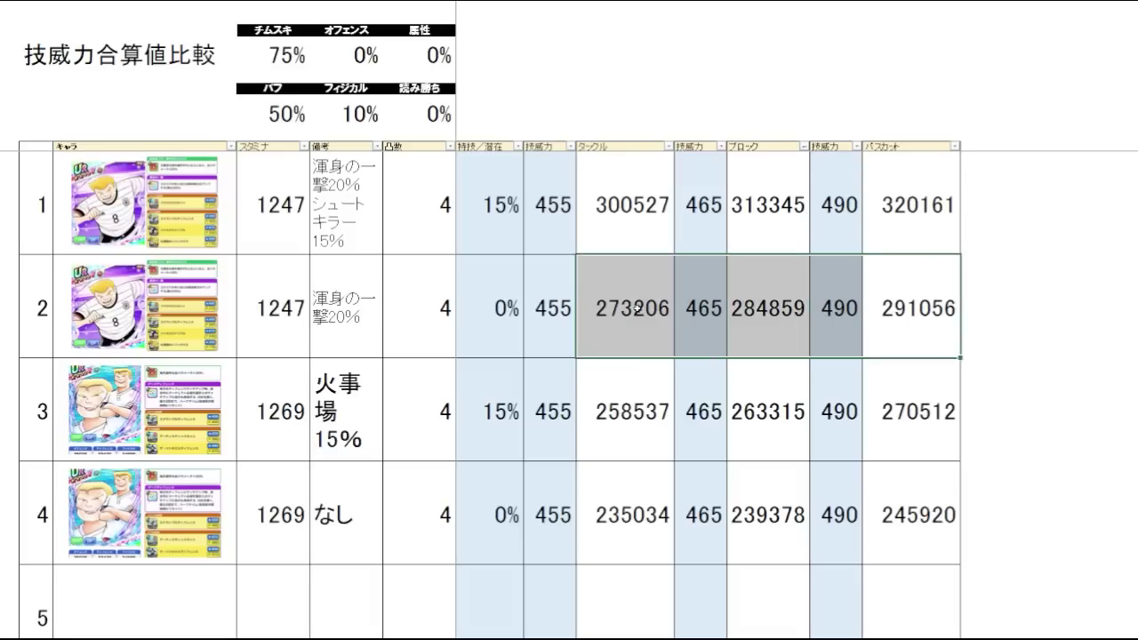
{"action": "left_click", "coordinate": [765, 325]}
{"action": "left_click", "coordinate": [743, 459]}
{"action": "left_click", "coordinate": [746, 518]}
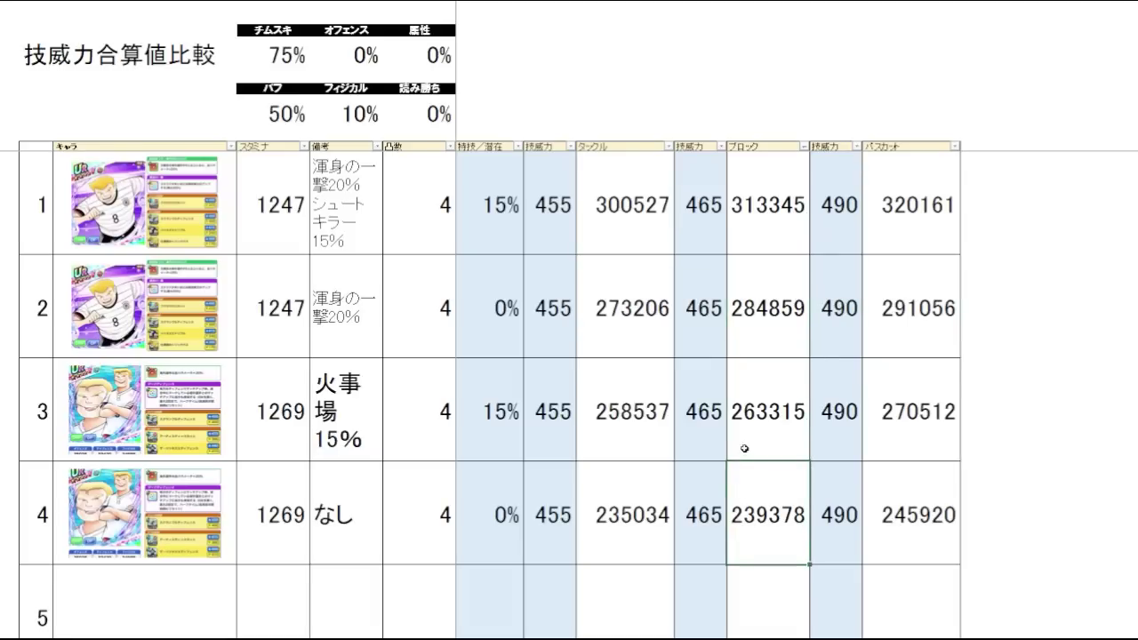
{"action": "left_click", "coordinate": [747, 447]}
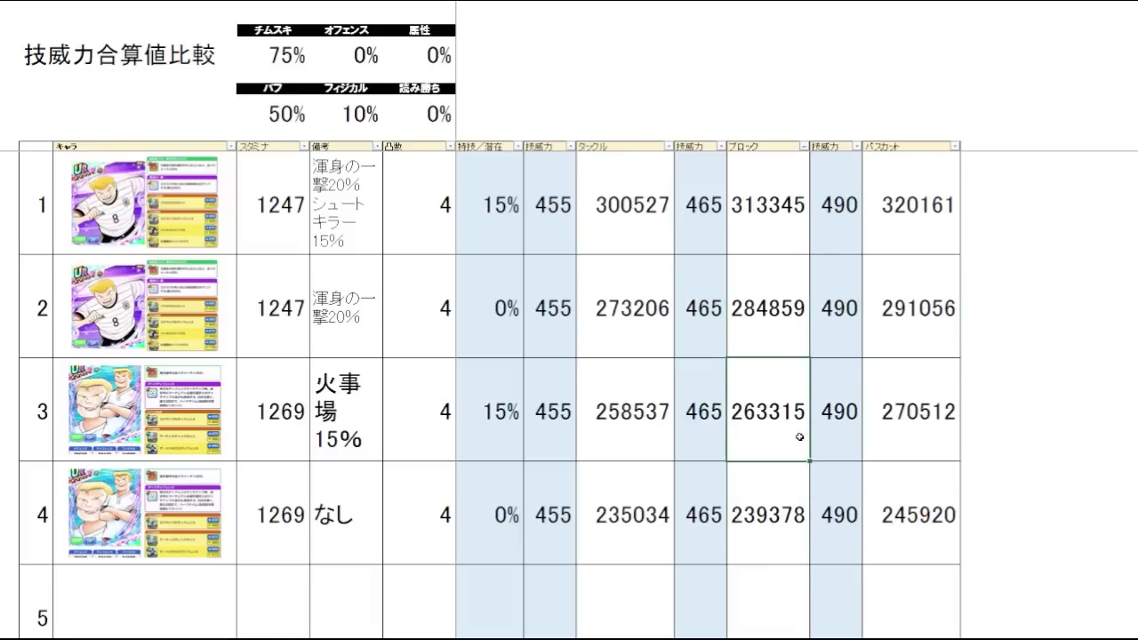
{"action": "mouse_move", "coordinate": [776, 446]}
{"action": "left_mouse_down"}
{"action": "mouse_move", "coordinate": [768, 525]}
{"action": "mouse_move", "coordinate": [774, 432]}
{"action": "left_mouse_up"}
{"action": "left_click", "coordinate": [756, 321]}
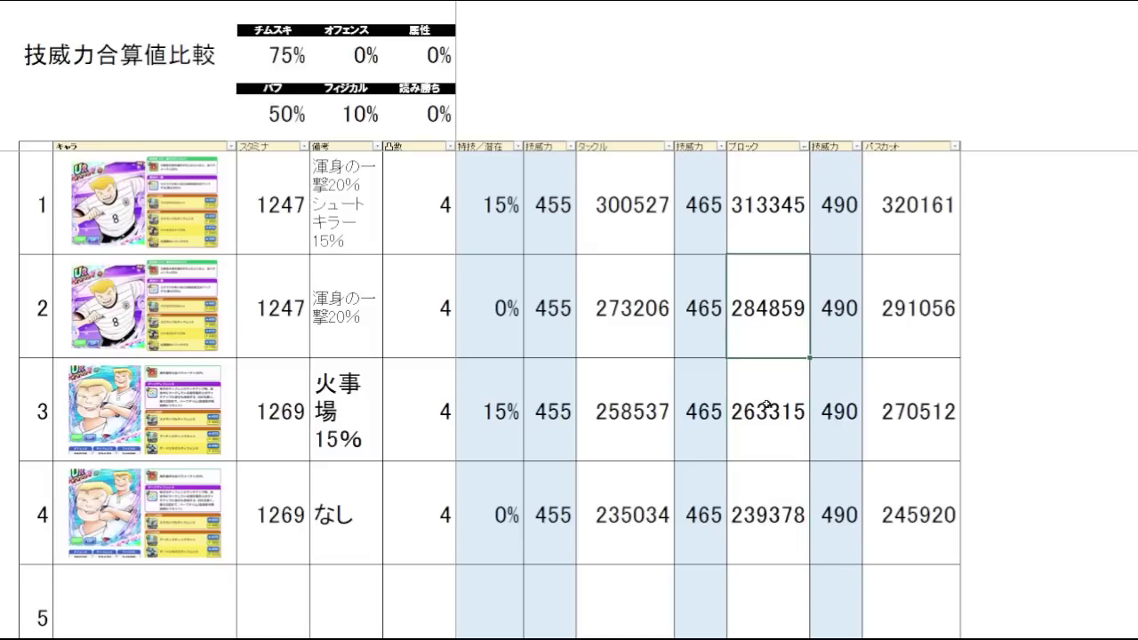
{"action": "left_click", "coordinate": [767, 406]}
{"action": "left_click", "coordinate": [779, 337]}
{"action": "left_click", "coordinate": [972, 295]}
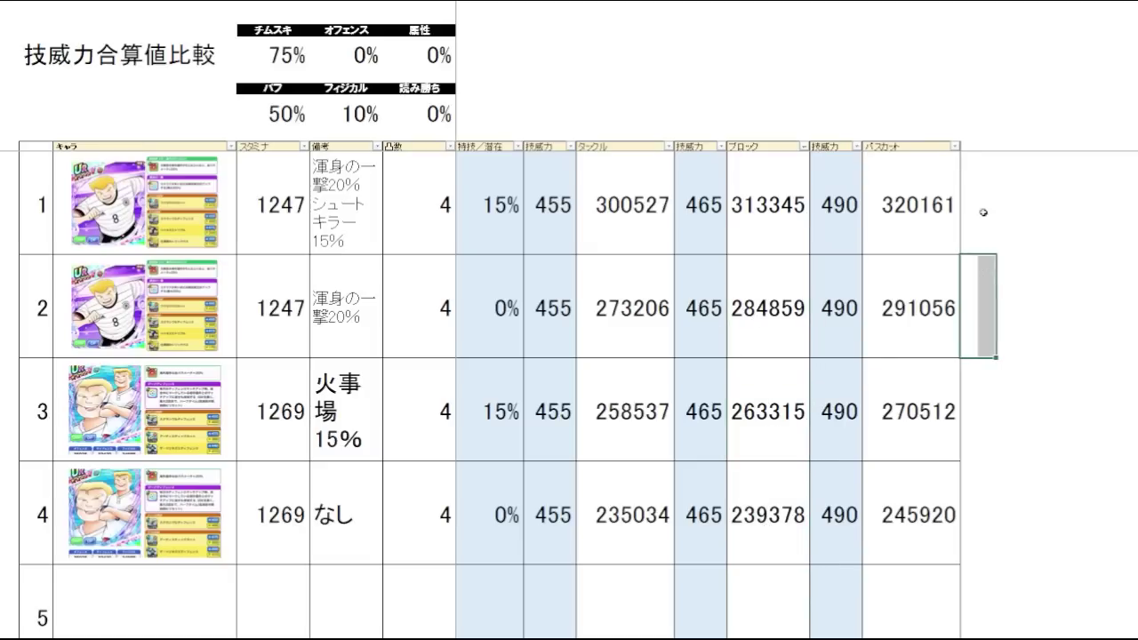
{"action": "left_click", "coordinate": [1096, 346]}
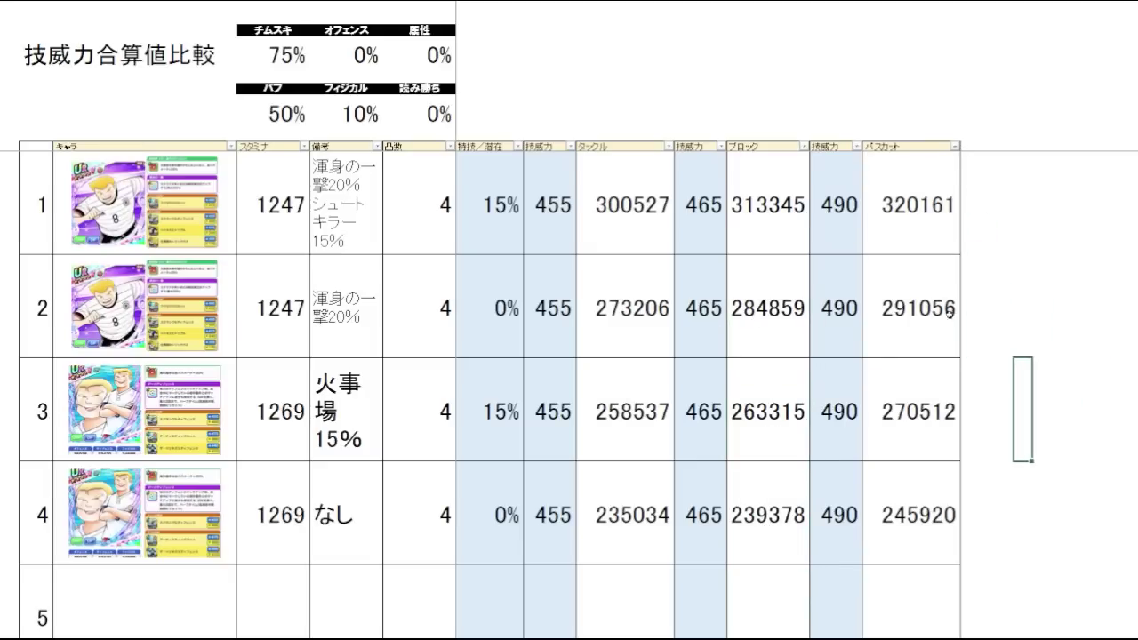
Compare the パスカット totals of the second and third cards
{"action": "left_click", "coordinate": [934, 312]}
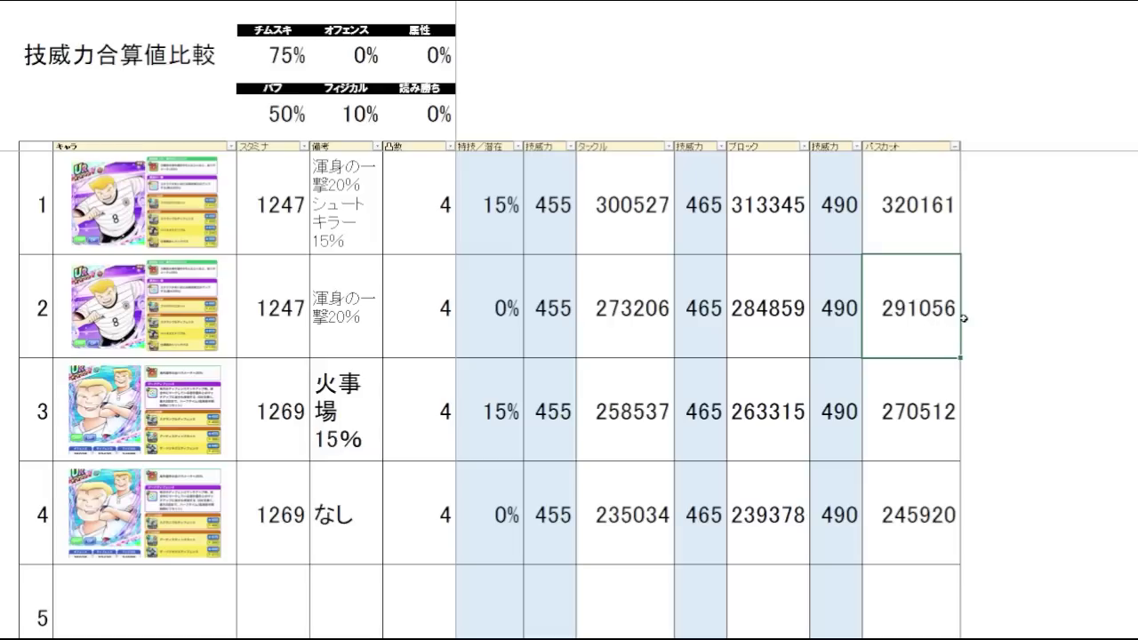
{"action": "left_click", "coordinate": [947, 430]}
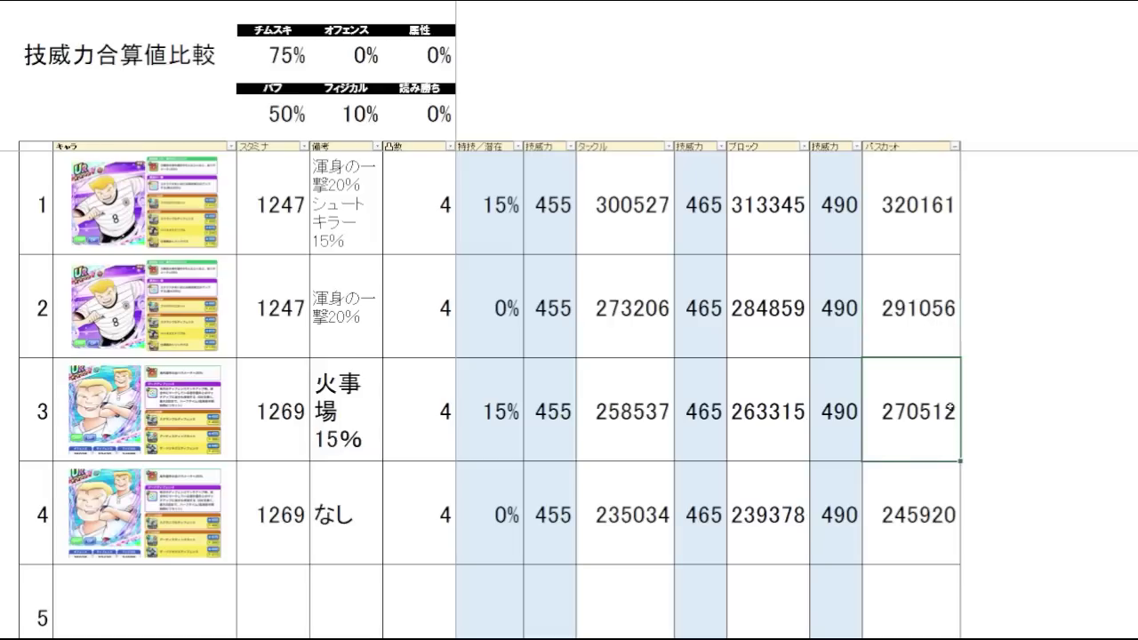
{"action": "left_click", "coordinate": [925, 330]}
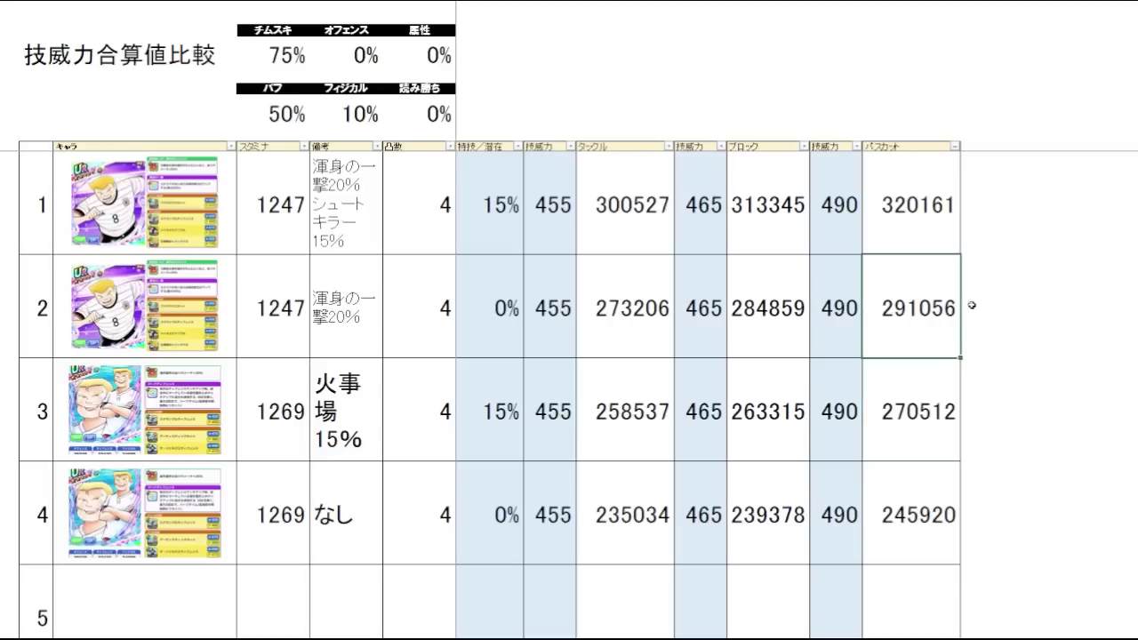
{"action": "left_click", "coordinate": [1023, 316]}
{"action": "left_click", "coordinate": [923, 333]}
{"action": "left_click", "coordinate": [1019, 316]}
Compare the タックル through パスカット figures of the third card (火事場15%) and the fourth card (なし)
{"action": "left_click_drag", "start_coordinate": [912, 431], "coordinate": [499, 498]}
{"action": "left_click", "coordinate": [969, 419]}
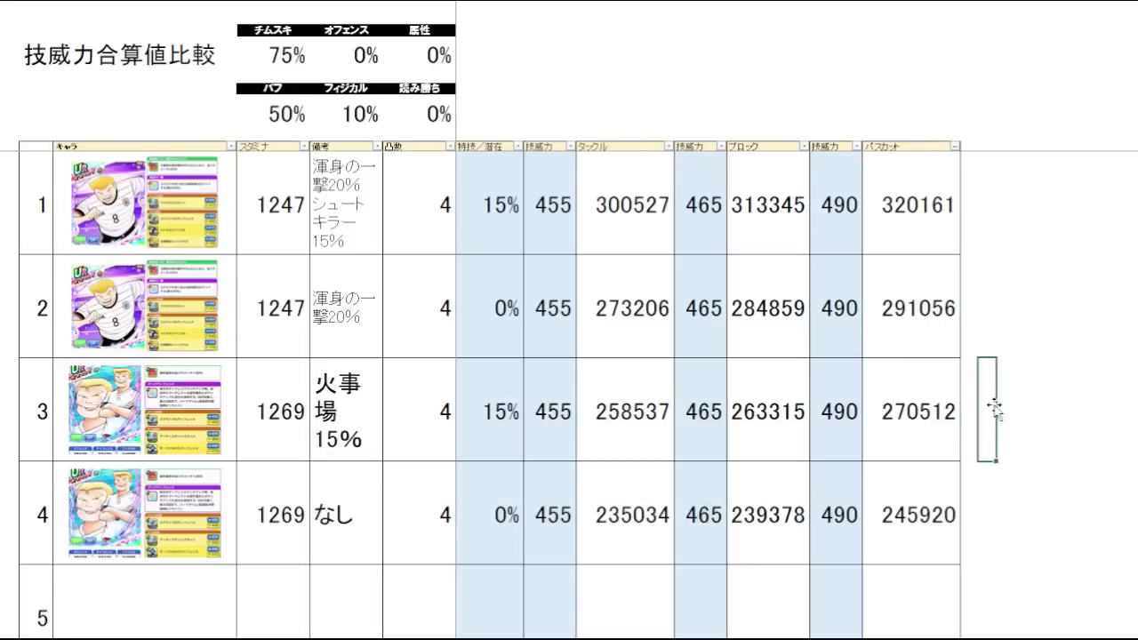
{"action": "left_click_drag", "start_coordinate": [941, 425], "coordinate": [939, 505]}
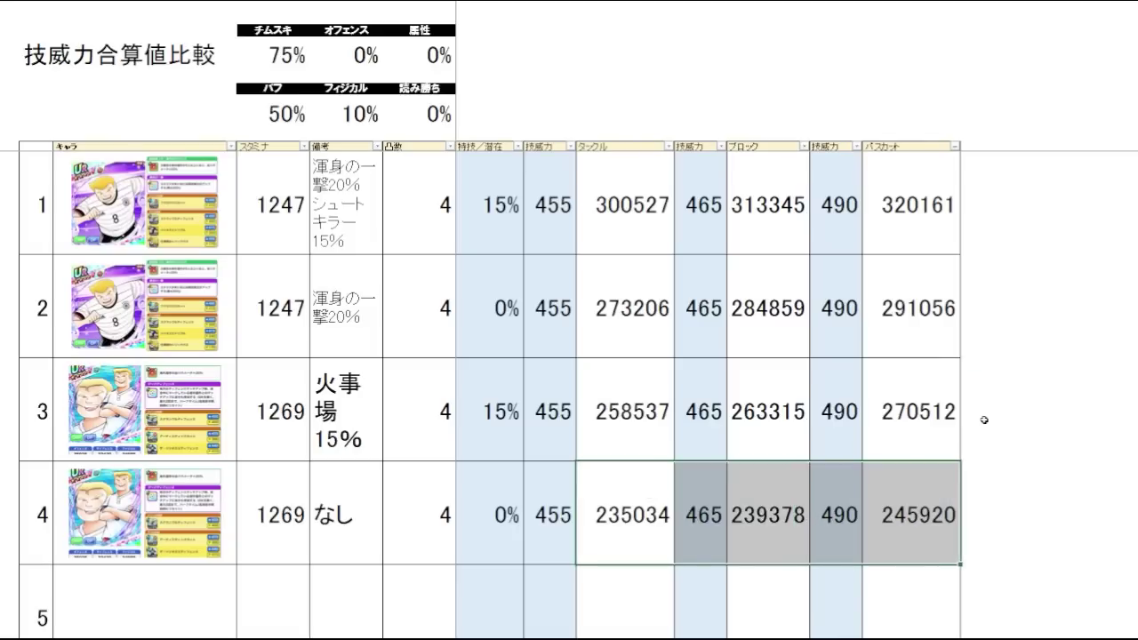
{"action": "left_click_drag", "start_coordinate": [943, 419], "coordinate": [576, 420]}
{"action": "left_click", "coordinate": [995, 380]}
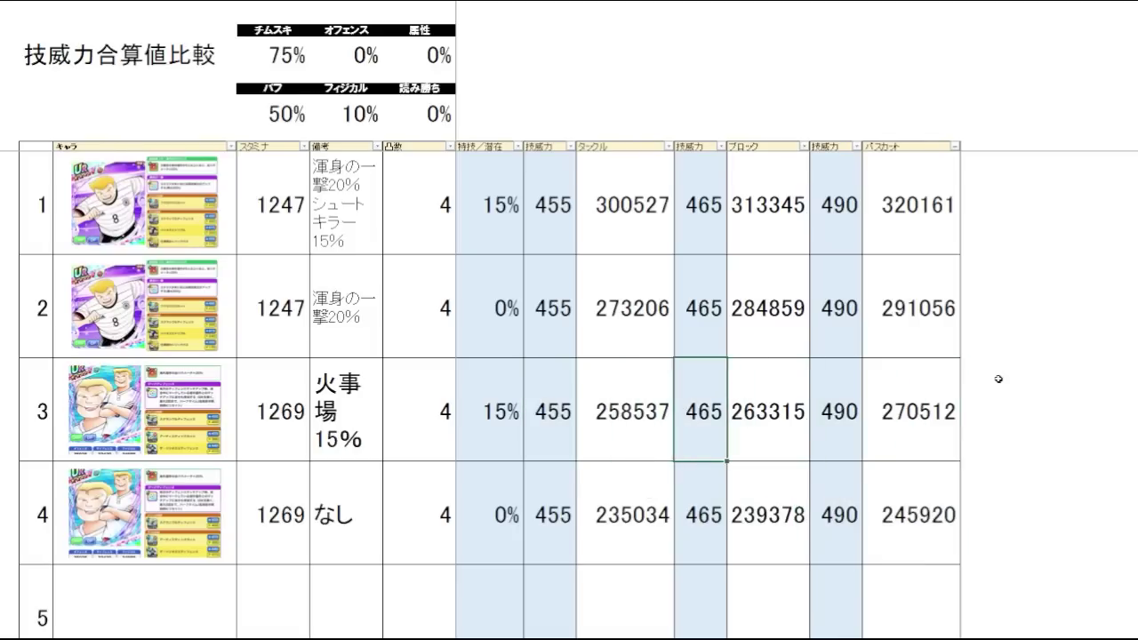
Review the second card's タックル, ブロック and パスカット totals with only 渾身の一撃20%
{"action": "left_click_drag", "start_coordinate": [925, 298], "coordinate": [647, 307]}
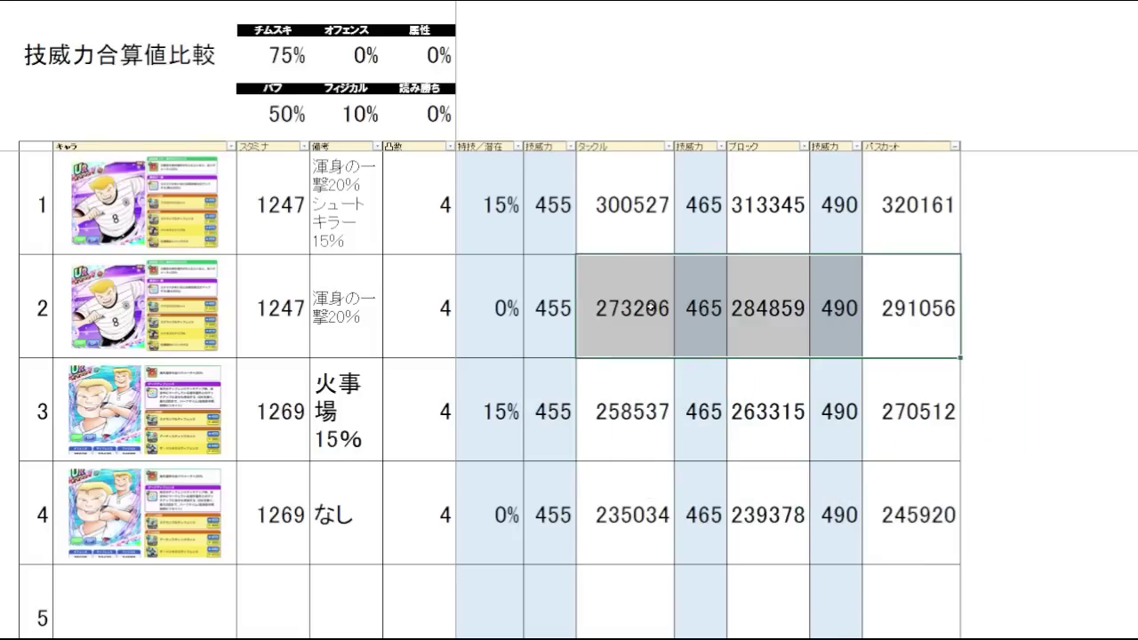
{"action": "left_click", "coordinate": [645, 316]}
{"action": "left_click", "coordinate": [976, 311]}
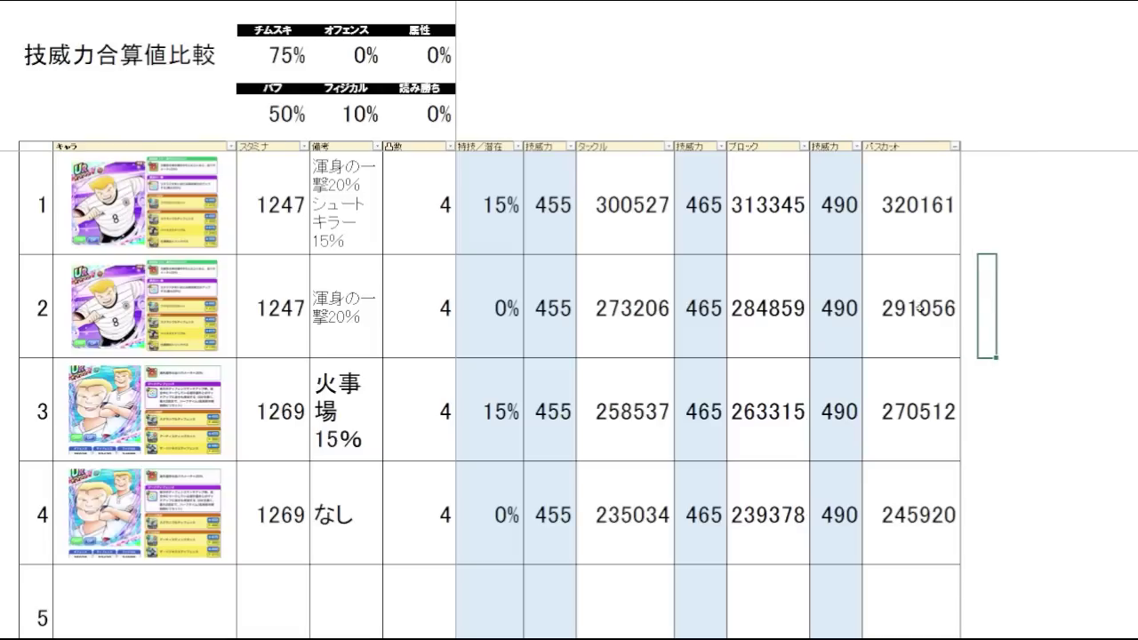
{"action": "left_click", "coordinate": [918, 310]}
{"action": "left_click_drag", "start_coordinate": [773, 311], "coordinate": [657, 312]}
{"action": "left_click", "coordinate": [648, 321]}
{"action": "left_click", "coordinate": [770, 326]}
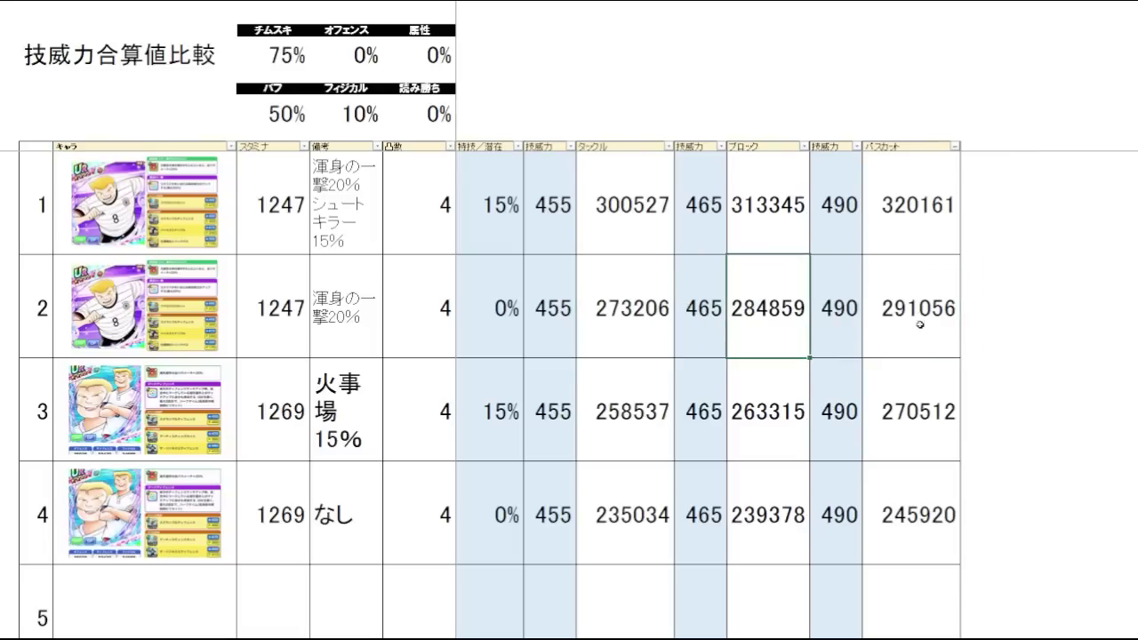
Read back and forth across row 2's タックル, ブロック and パスカット totals in the comparison table
{"action": "left_click", "coordinate": [920, 325]}
{"action": "left_click", "coordinate": [1023, 321]}
{"action": "left_click", "coordinate": [896, 328]}
{"action": "left_click", "coordinate": [789, 326]}
{"action": "left_click", "coordinate": [643, 306]}
{"action": "left_click", "coordinate": [756, 304]}
{"action": "left_click", "coordinate": [912, 305]}
{"action": "left_click", "coordinate": [1037, 300]}
{"action": "left_click", "coordinate": [998, 226]}
{"action": "left_click", "coordinate": [1018, 298]}
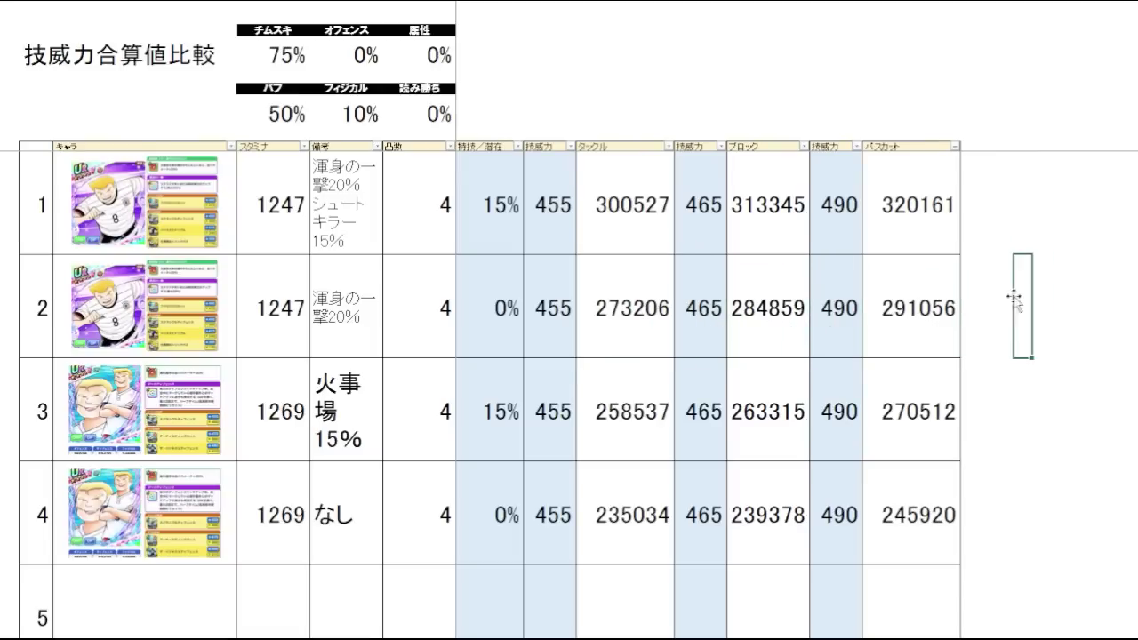
{"action": "left_click", "coordinate": [1005, 232]}
{"action": "left_click", "coordinate": [1024, 276]}
{"action": "left_click_drag", "start_coordinate": [936, 327], "coordinate": [655, 328]}
{"action": "left_click", "coordinate": [757, 323]}
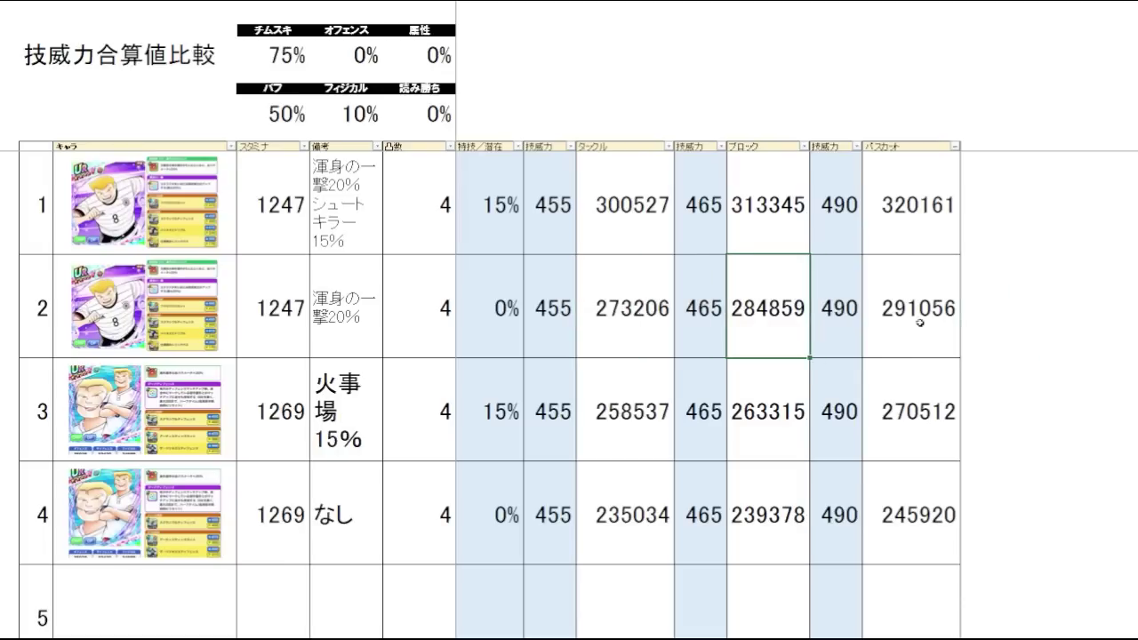
{"action": "left_click", "coordinate": [921, 322]}
{"action": "left_click", "coordinate": [1011, 315]}
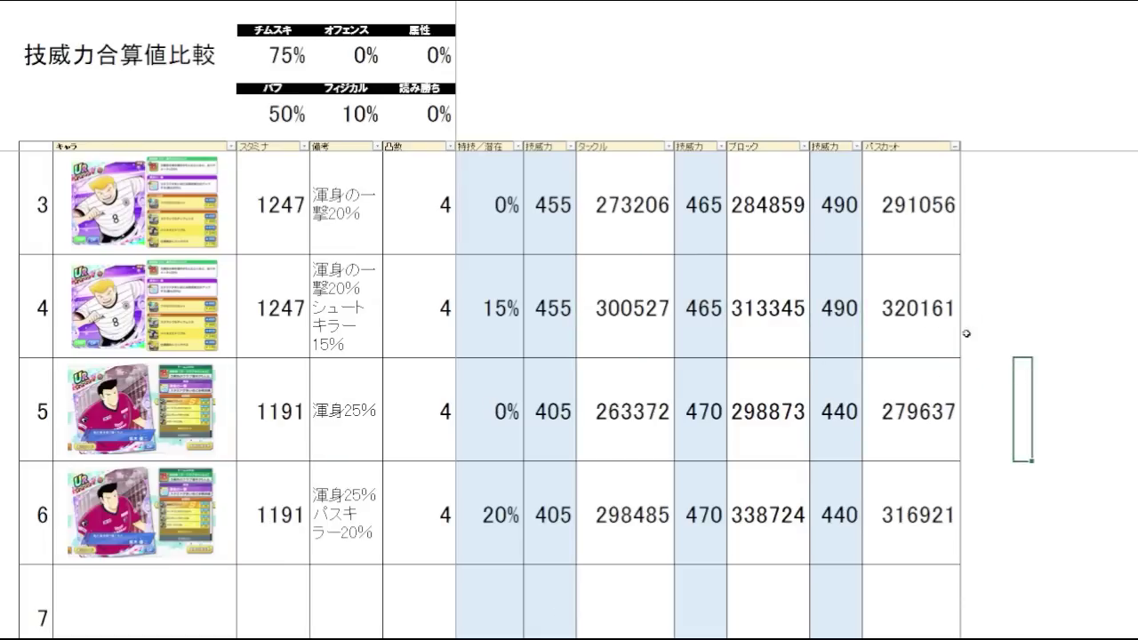
Sort the comparison table by タックル from largest to smallest
{"action": "left_click", "coordinate": [988, 304]}
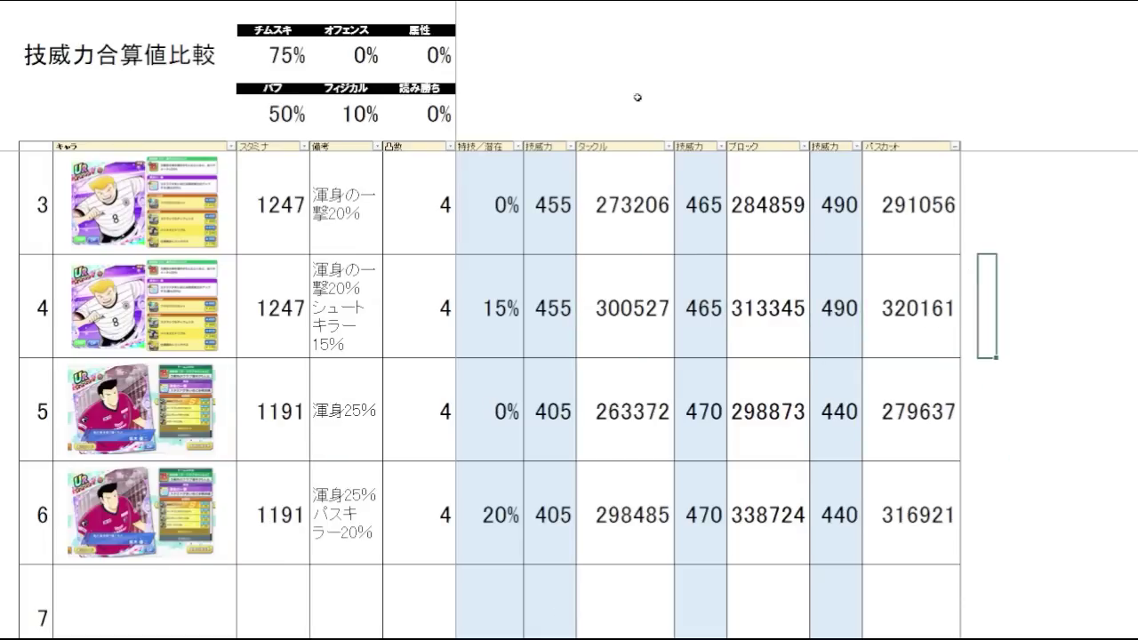
{"action": "left_click", "coordinate": [668, 146]}
{"action": "left_click", "coordinate": [630, 186]}
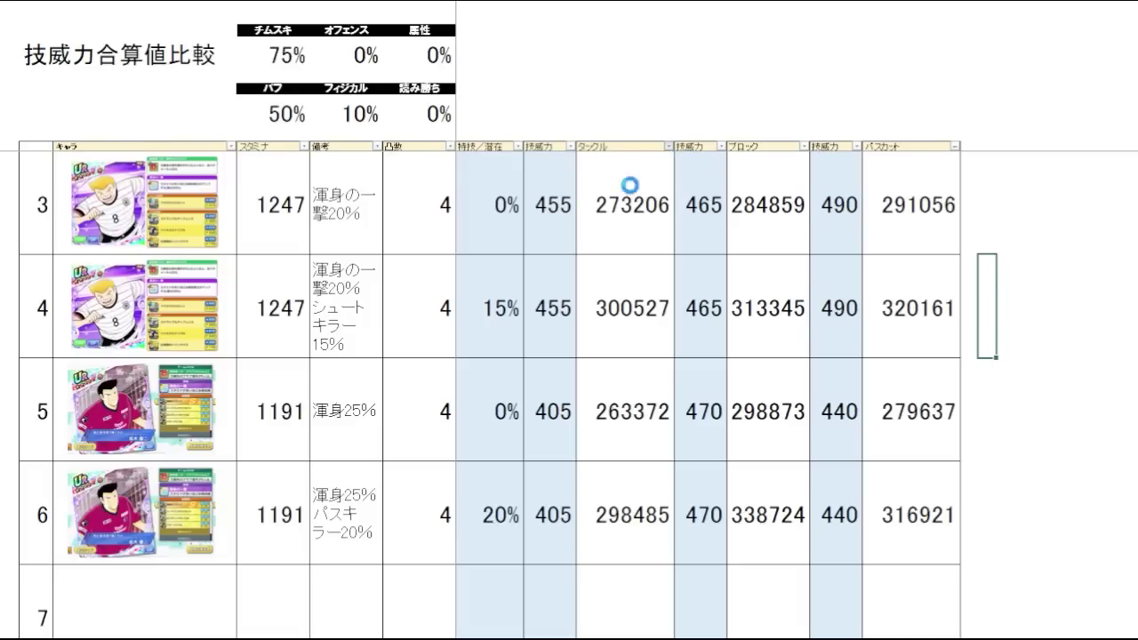
{"action": "left_click", "coordinate": [1034, 379]}
{"action": "left_click", "coordinate": [1020, 314]}
{"action": "left_click", "coordinate": [1005, 220]}
{"action": "left_click", "coordinate": [1010, 307]}
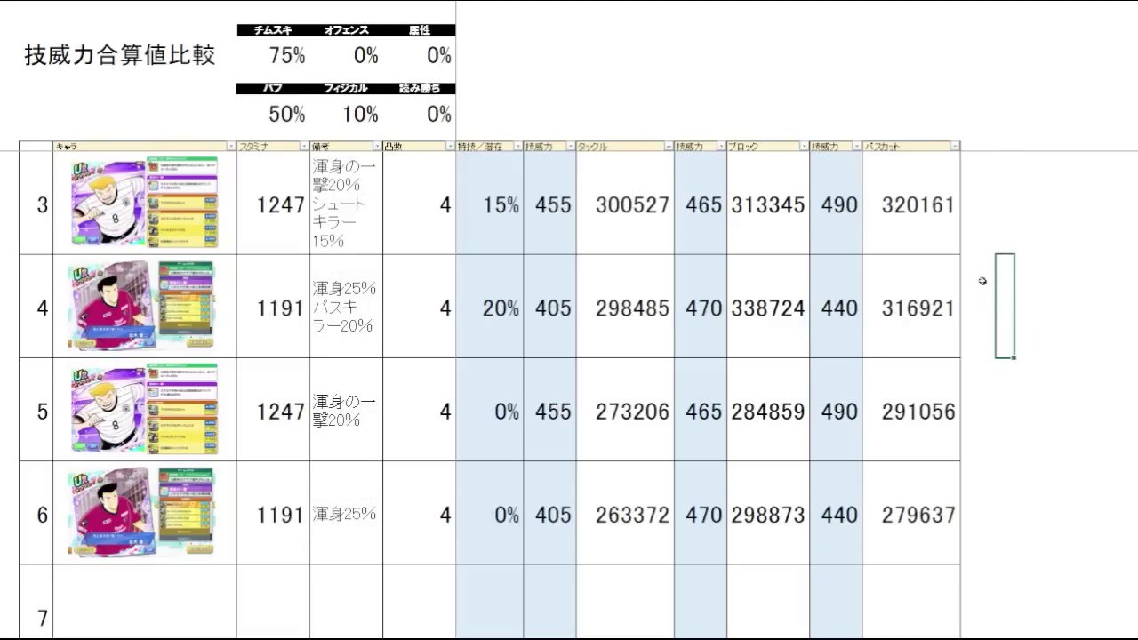
{"action": "left_click", "coordinate": [1045, 214]}
{"action": "left_click", "coordinate": [1034, 301]}
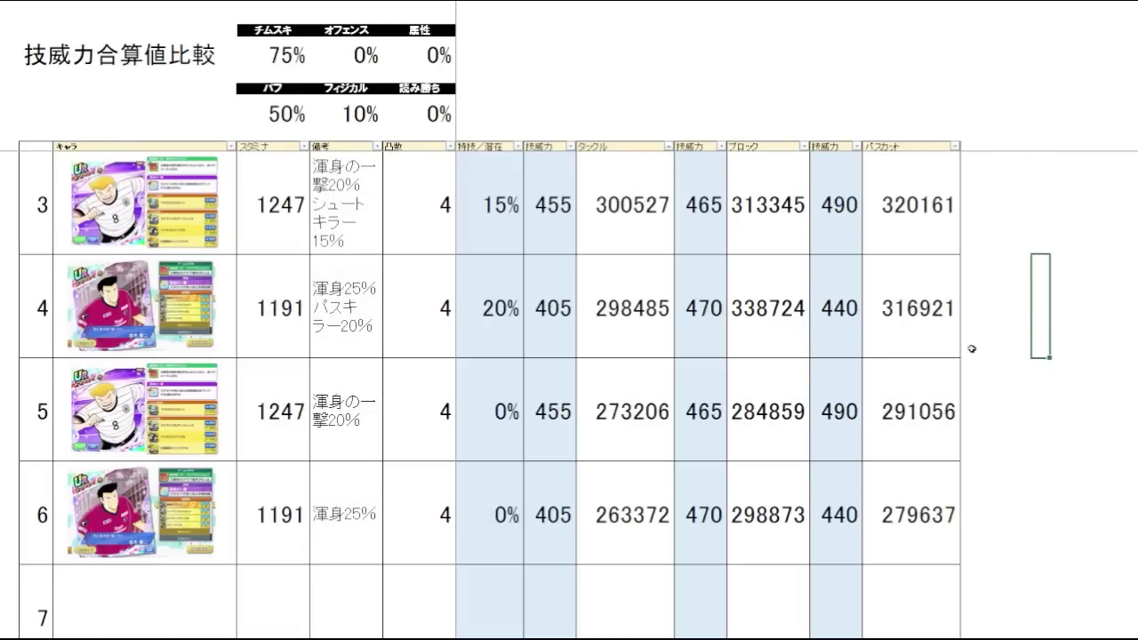
Compare the タックル, ブロック and パスカット totals of the 渾身の一撃20% card in row 5 and the 渾身25% card in row 6
{"action": "mouse_move", "coordinate": [647, 441]}
{"action": "left_mouse_down"}
{"action": "mouse_move", "coordinate": [511, 500]}
{"action": "mouse_move", "coordinate": [330, 502]}
{"action": "mouse_move", "coordinate": [547, 518]}
{"action": "mouse_move", "coordinate": [645, 432]}
{"action": "mouse_move", "coordinate": [647, 514]}
{"action": "mouse_move", "coordinate": [635, 436]}
{"action": "left_mouse_up"}
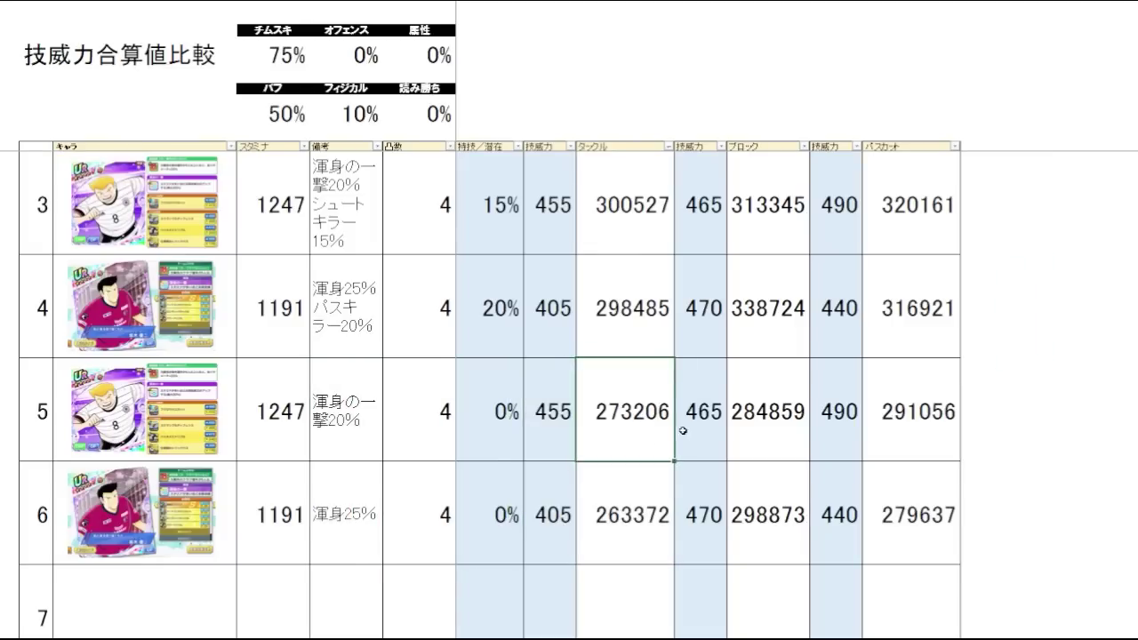
{"action": "left_click_drag", "start_coordinate": [776, 427], "coordinate": [784, 538]}
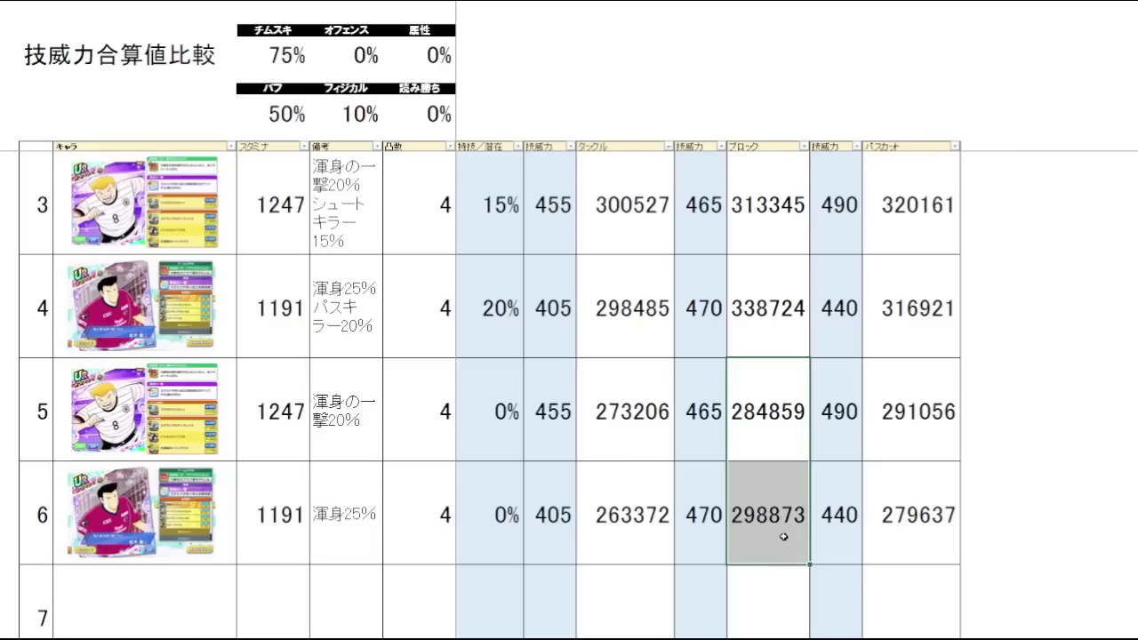
{"action": "left_click", "coordinate": [789, 541]}
{"action": "left_click_drag", "start_coordinate": [919, 449], "coordinate": [955, 510]}
{"action": "left_click", "coordinate": [972, 509]}
{"action": "left_click", "coordinate": [923, 413]}
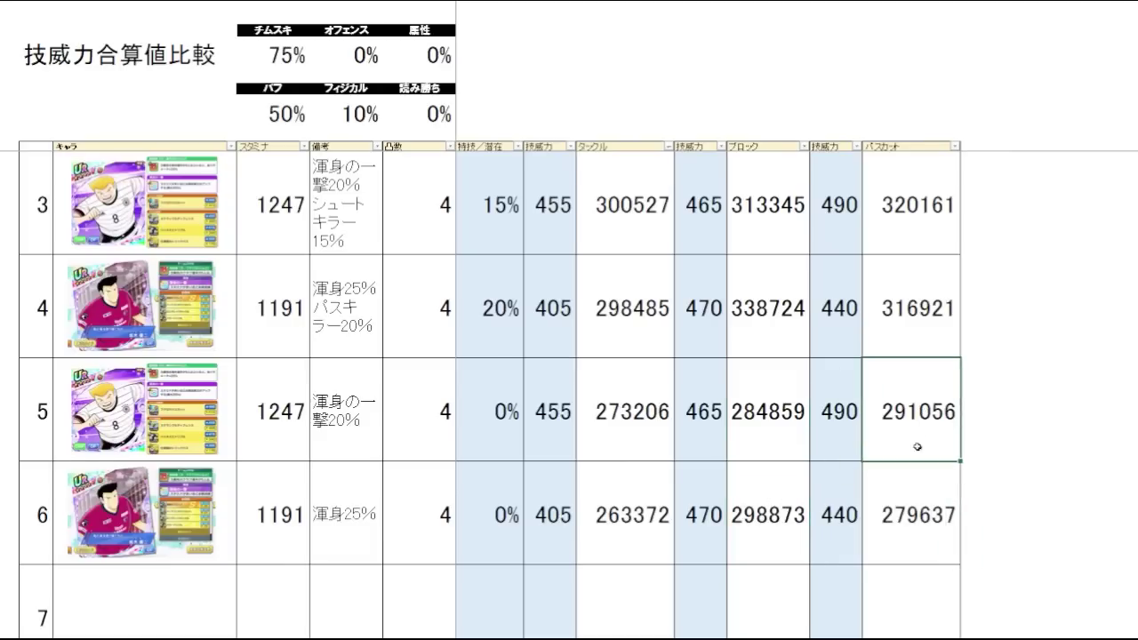
{"action": "left_click_drag", "start_coordinate": [919, 470], "coordinate": [911, 498]}
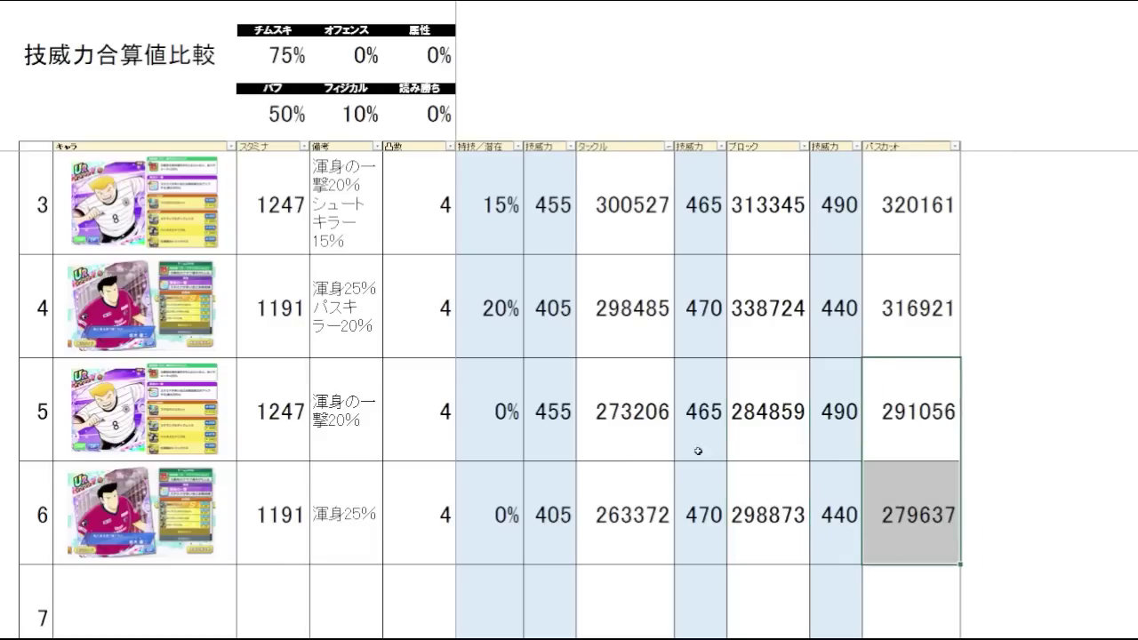
{"action": "left_click_drag", "start_coordinate": [604, 417], "coordinate": [610, 501]}
{"action": "left_click_drag", "start_coordinate": [948, 428], "coordinate": [943, 512]}
{"action": "left_click", "coordinate": [1029, 418]}
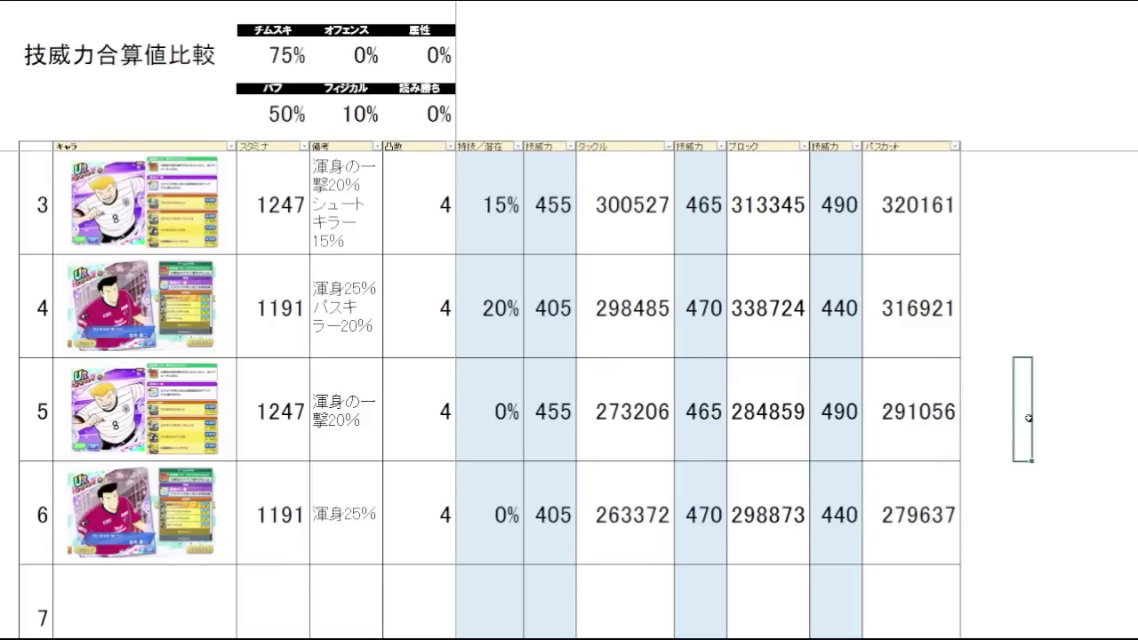
Compare the ブロック totals of the same card in rows 3 and 5, with and without シュートキラー15%
{"action": "left_click", "coordinate": [780, 405]}
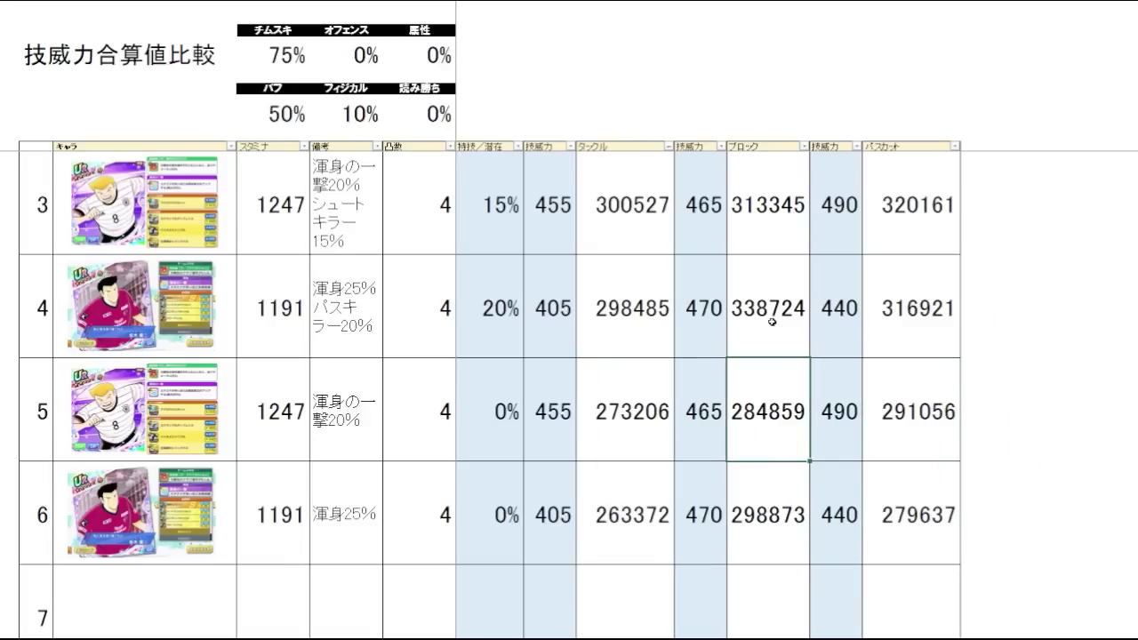
{"action": "left_click", "coordinate": [766, 229]}
{"action": "left_click", "coordinate": [757, 405]}
{"action": "left_click", "coordinate": [770, 236]}
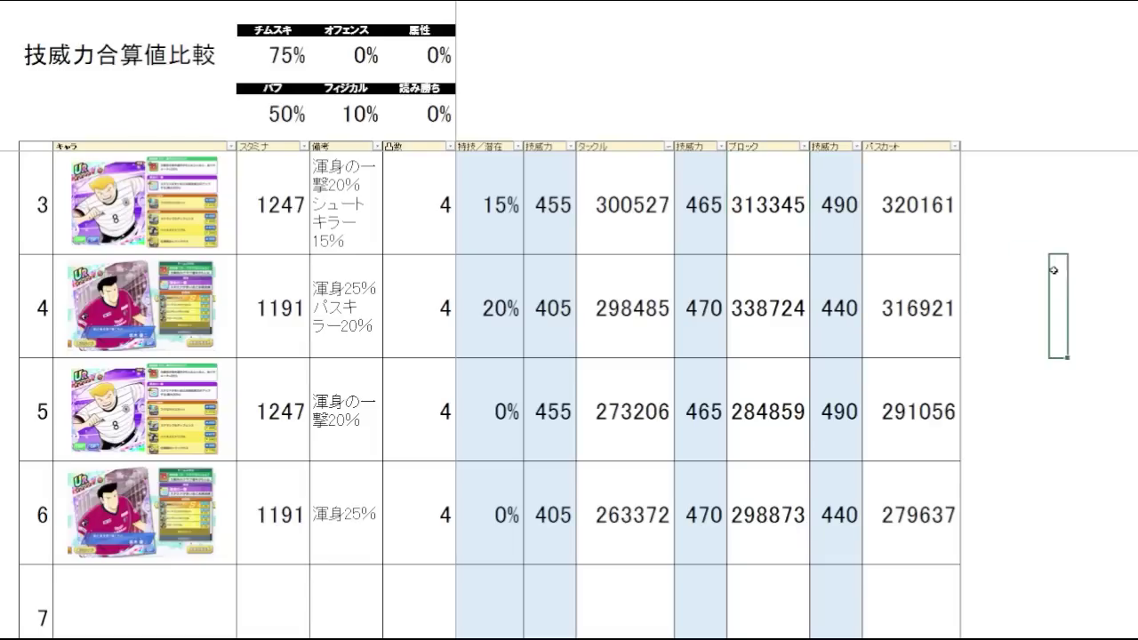
Review the タックル, ブロック and パスカット totals of the row 4 card with 渾身25% and パスキラー20%
{"action": "left_click_drag", "start_coordinate": [930, 323], "coordinate": [650, 316]}
{"action": "left_click", "coordinate": [647, 327]}
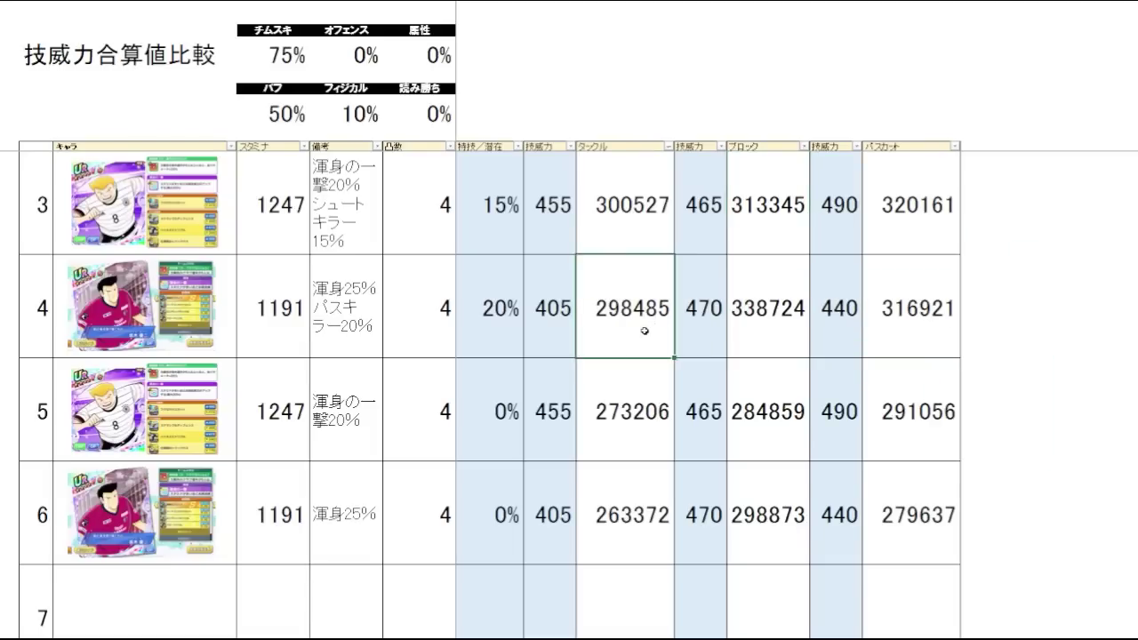
{"action": "left_click", "coordinate": [764, 334]}
{"action": "left_click", "coordinate": [873, 334]}
{"action": "left_click", "coordinate": [1035, 341]}
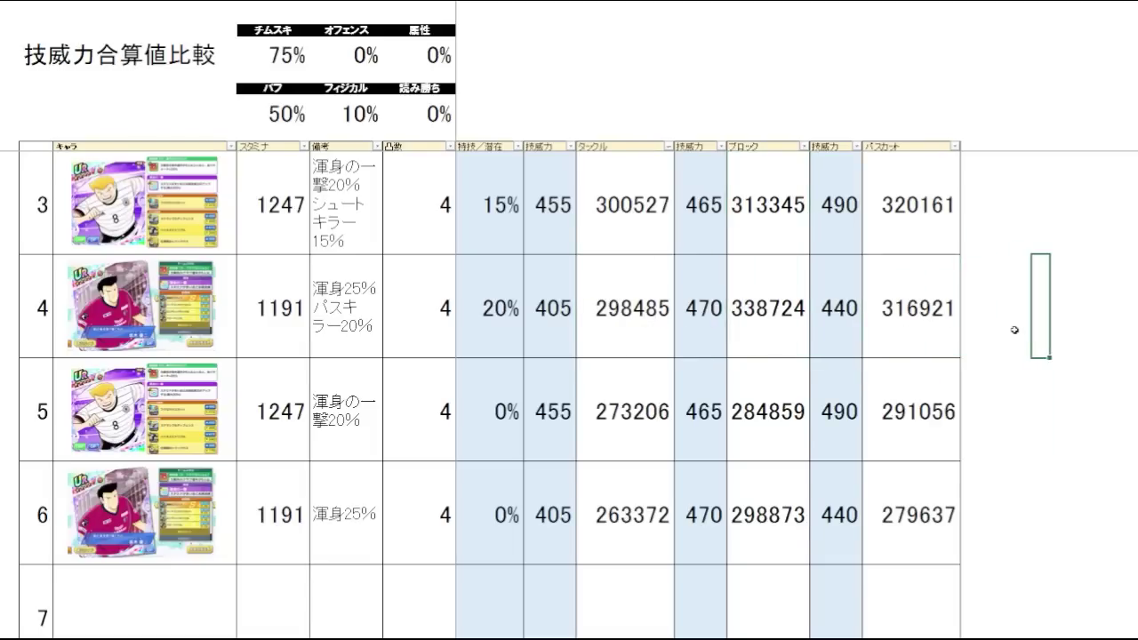
{"action": "left_click_drag", "start_coordinate": [931, 332], "coordinate": [641, 330]}
{"action": "left_click", "coordinate": [770, 326]}
{"action": "left_click", "coordinate": [986, 303]}
{"action": "left_click", "coordinate": [929, 333]}
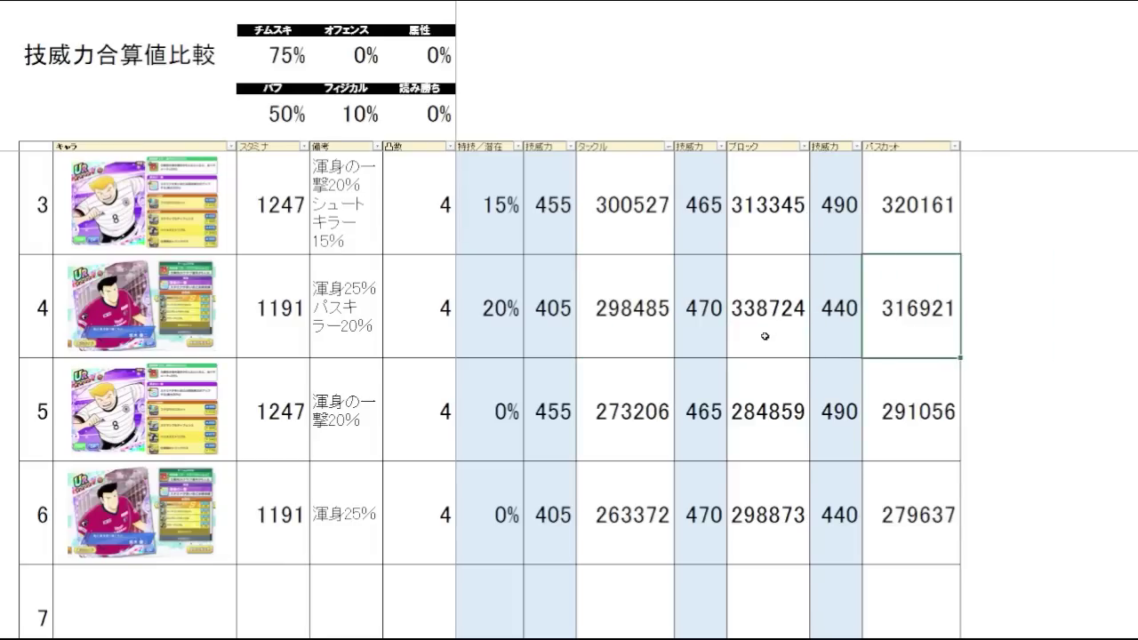
{"action": "left_click", "coordinate": [800, 331]}
{"action": "left_click", "coordinate": [1013, 350]}
{"action": "left_click", "coordinate": [1013, 389]}
{"action": "left_click", "coordinate": [1010, 339]}
{"action": "left_click", "coordinate": [1016, 408]}
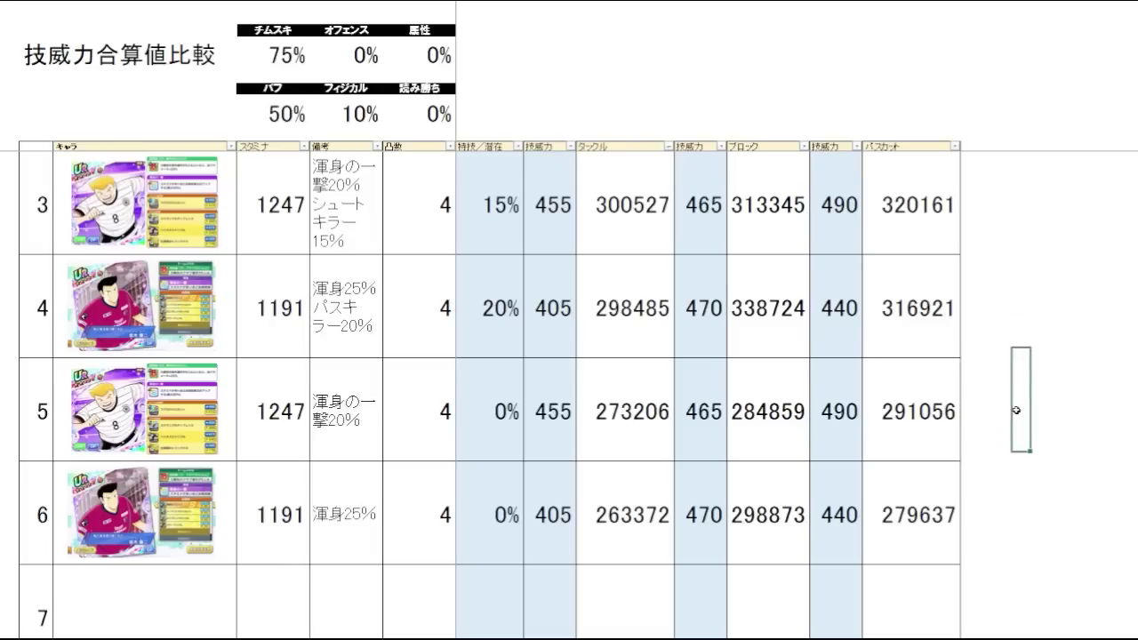
{"action": "left_click", "coordinate": [1012, 342]}
{"action": "left_click", "coordinate": [1012, 365]}
{"action": "left_click", "coordinate": [1011, 331]}
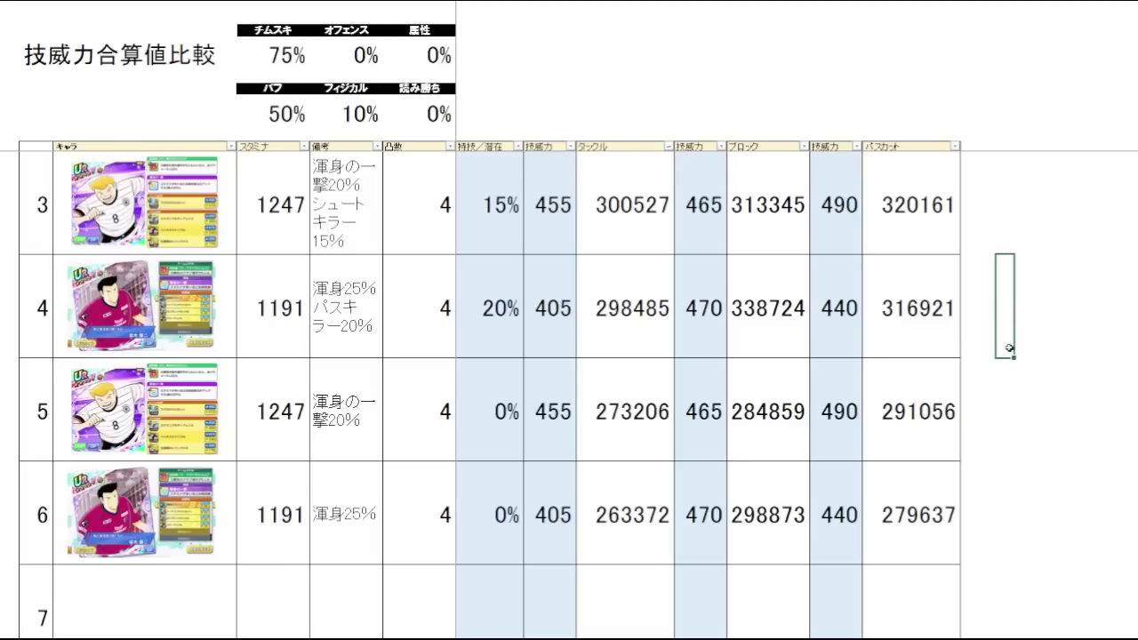
Review the タックル through パスカット totals of row 6, row 3 and row 5 in turn
{"action": "left_click_drag", "start_coordinate": [1006, 518], "coordinate": [648, 516]}
{"action": "left_click", "coordinate": [647, 516]}
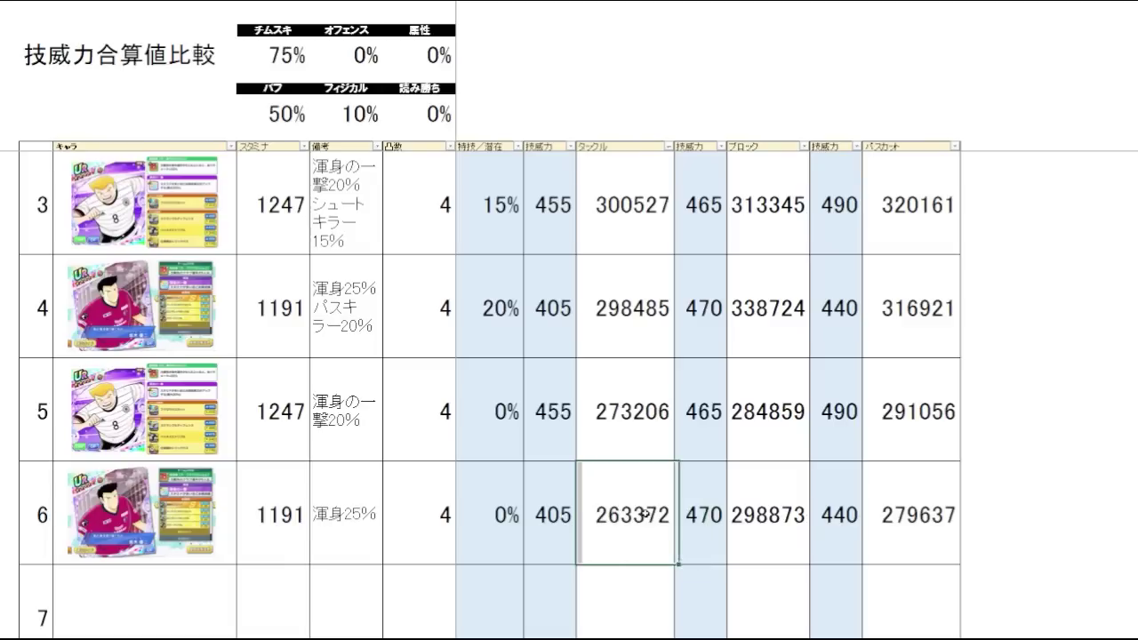
{"action": "left_click", "coordinate": [1009, 229]}
{"action": "left_click_drag", "start_coordinate": [1000, 216], "coordinate": [598, 194]}
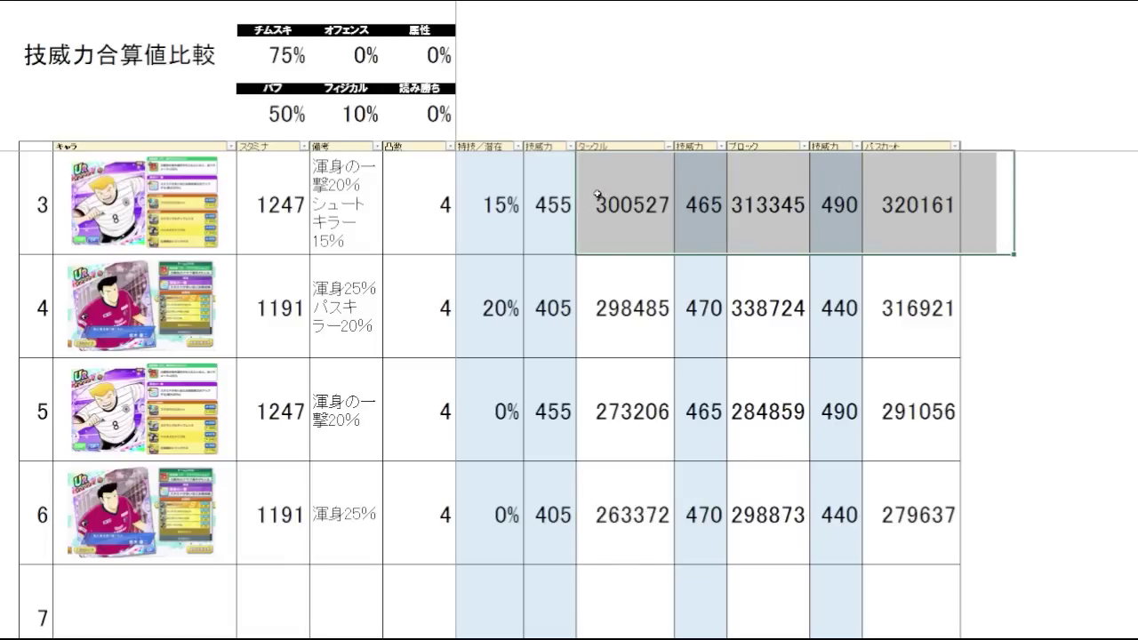
{"action": "left_click", "coordinate": [1001, 336]}
{"action": "left_click_drag", "start_coordinate": [1020, 427], "coordinate": [642, 427]}
{"action": "left_click", "coordinate": [775, 413]}
{"action": "left_click", "coordinate": [921, 411]}
{"action": "left_click", "coordinate": [1036, 417]}
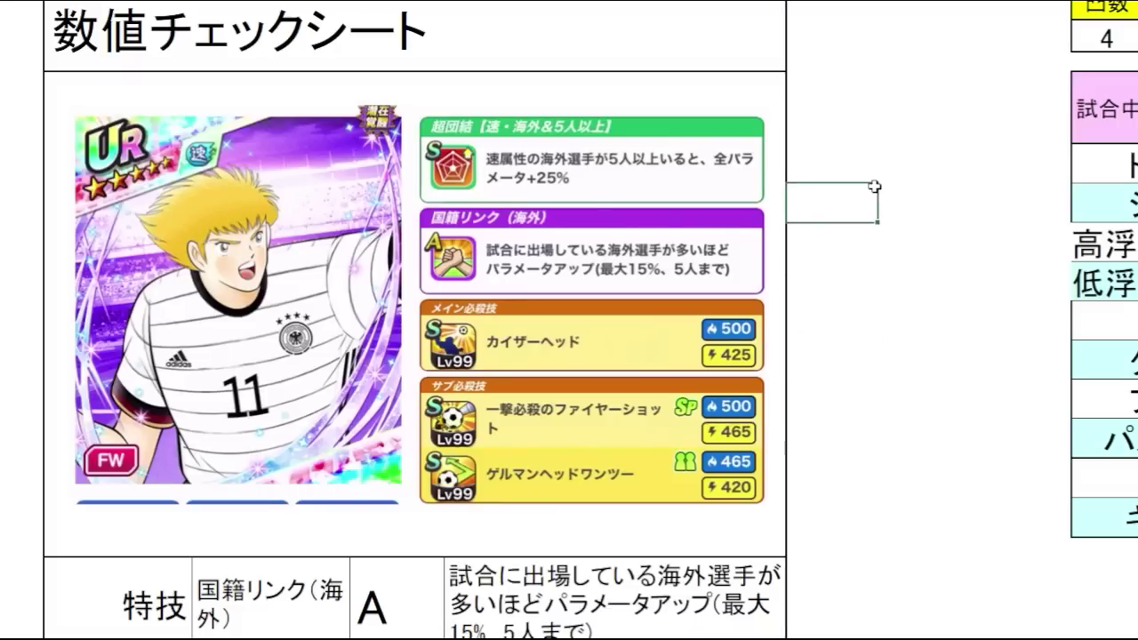
Examine the number 11 FW card's team skill, 国籍リンク and special moves on its 数値チェックシート
{"action": "left_click", "coordinate": [914, 255]}
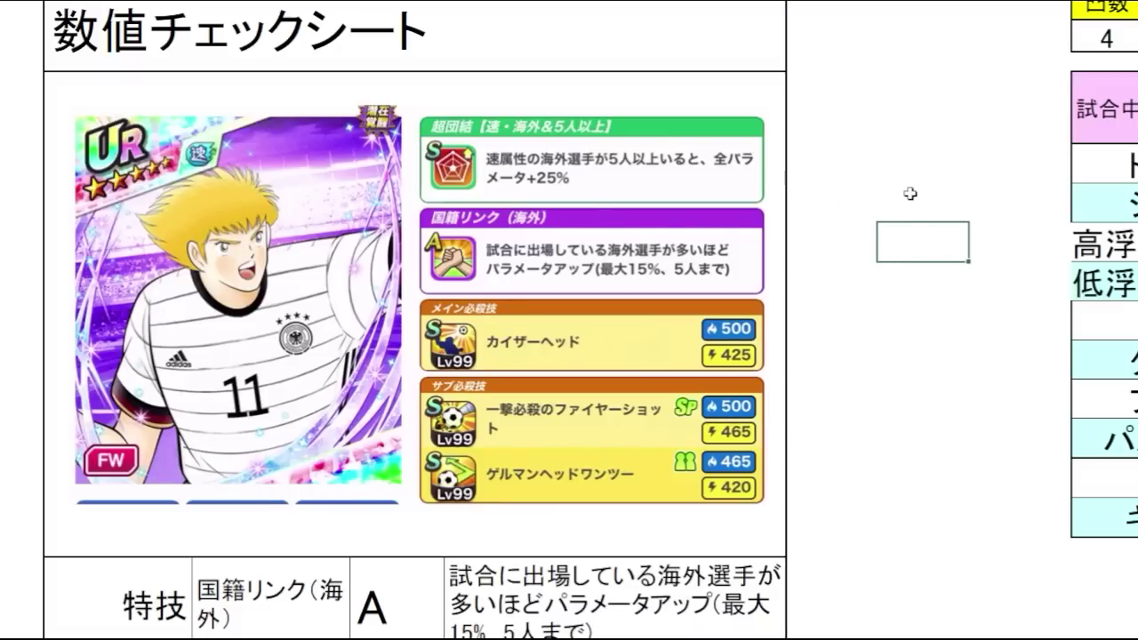
{"action": "left_click", "coordinate": [937, 287]}
{"action": "left_click", "coordinate": [933, 242]}
{"action": "left_click", "coordinate": [935, 273]}
{"action": "left_click", "coordinate": [925, 246]}
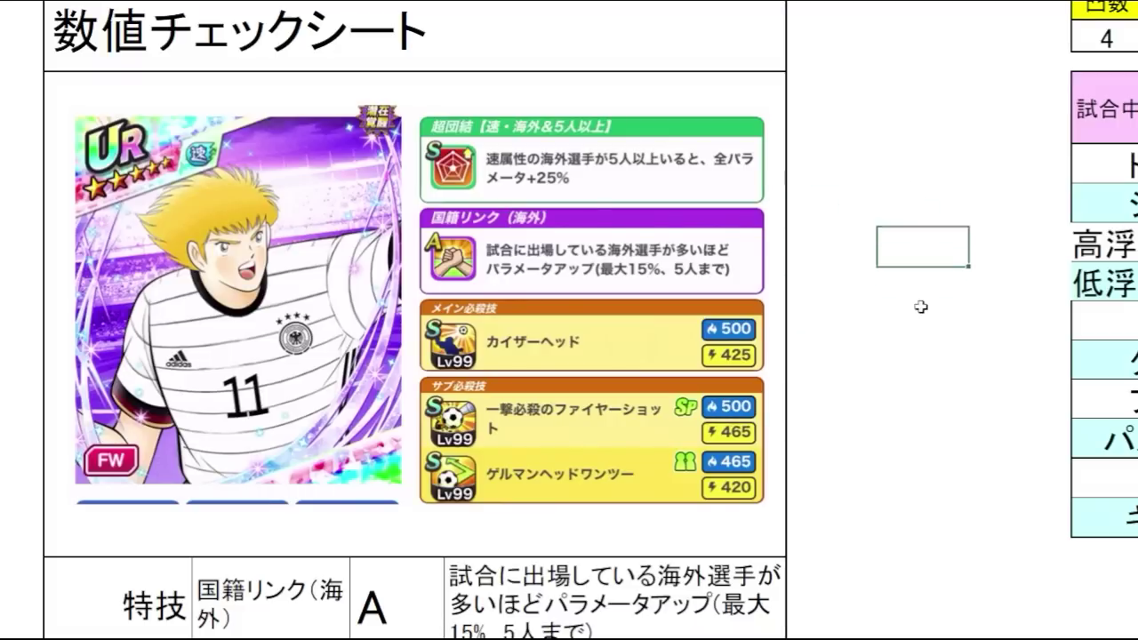
{"action": "left_click", "coordinate": [916, 320]}
{"action": "left_click", "coordinate": [920, 242]}
{"action": "left_click", "coordinate": [914, 282]}
{"action": "left_click", "coordinate": [911, 320]}
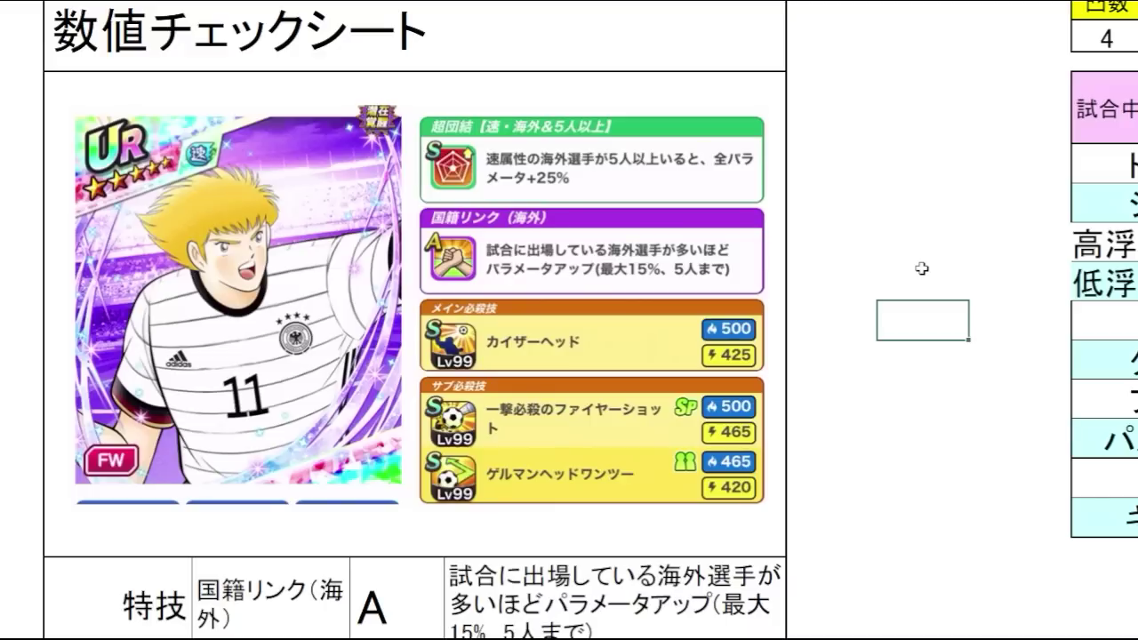
{"action": "left_click", "coordinate": [918, 436]}
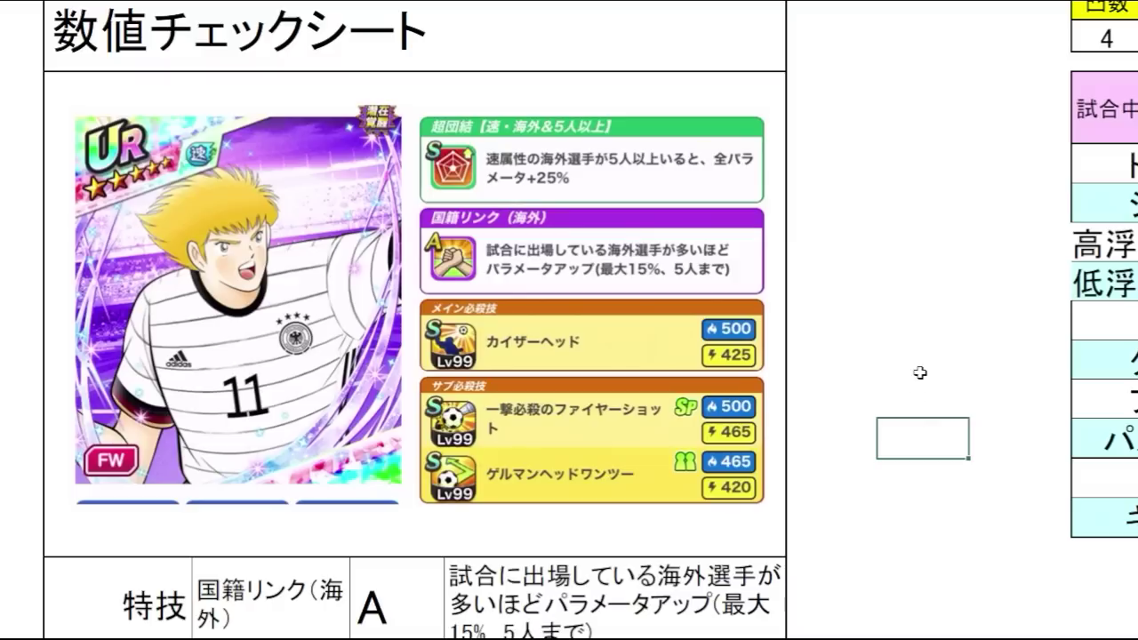
{"action": "left_click", "coordinate": [903, 483]}
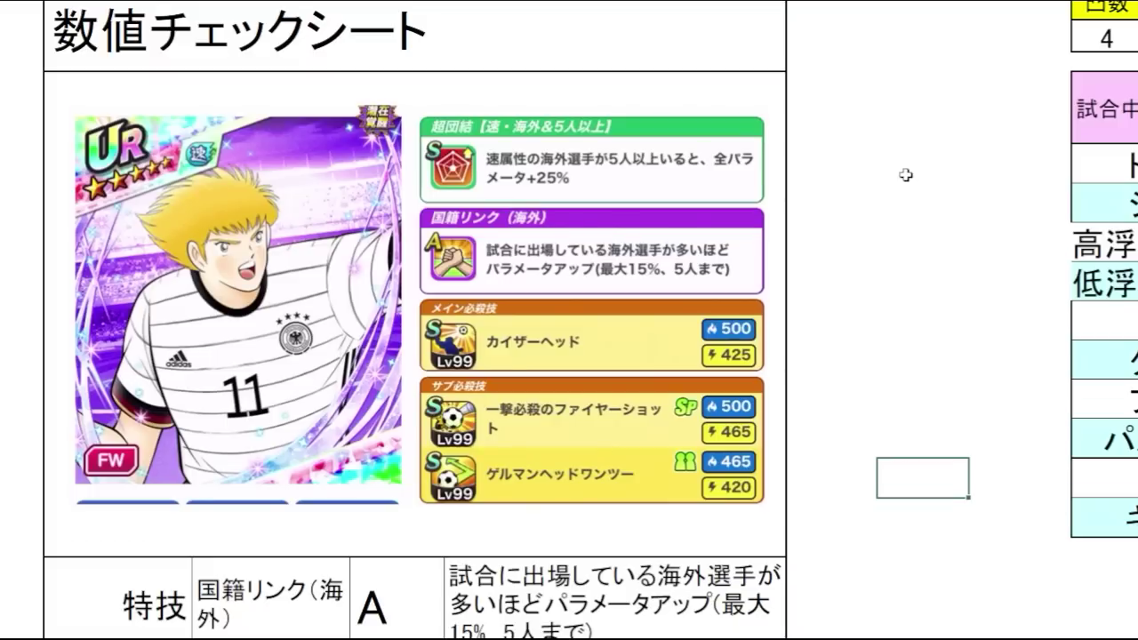
Check the 特技 entry 国籍リンク（海外） and its effect description on the FW card's sheet
{"action": "scroll", "coordinate": [905, 175], "scroll_direction": "down", "scroll_amount": 5}
{"action": "left_click", "coordinate": [907, 359]}
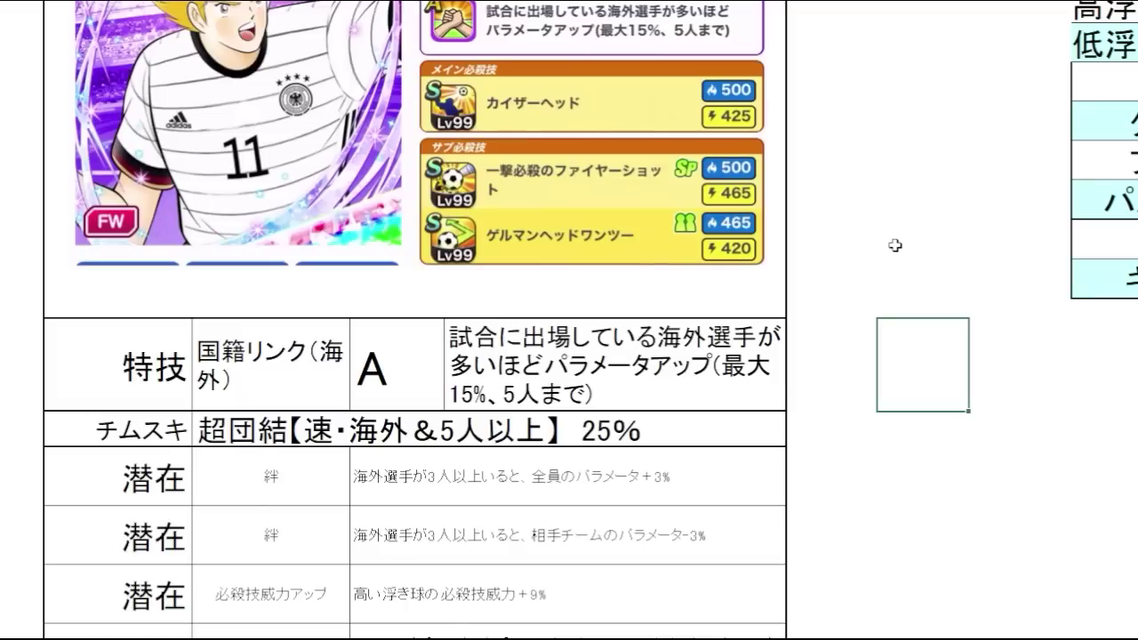
{"action": "left_click_drag", "start_coordinate": [777, 367], "coordinate": [881, 379]}
{"action": "left_click", "coordinate": [881, 378]}
{"action": "left_click", "coordinate": [770, 377]}
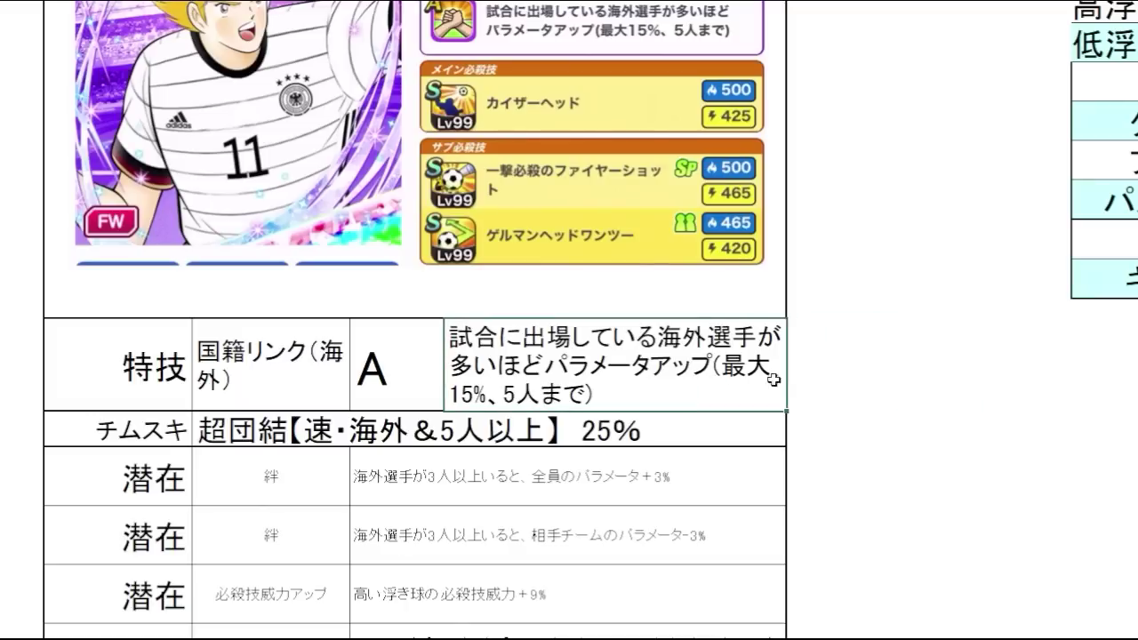
{"action": "left_click", "coordinate": [873, 372]}
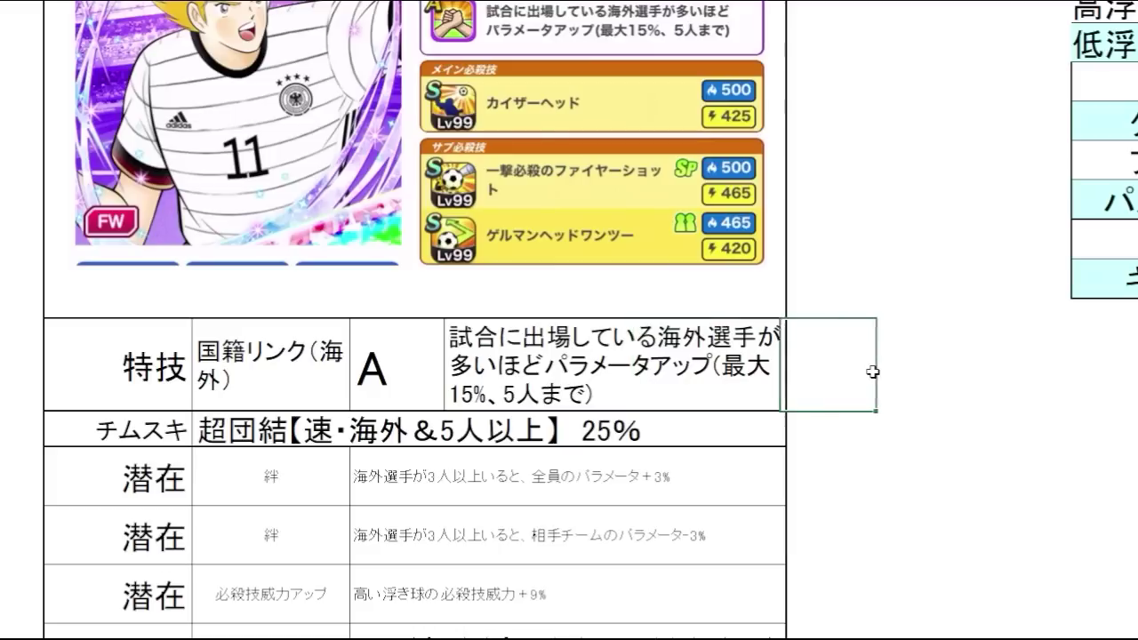
{"action": "left_click", "coordinate": [740, 381]}
{"action": "left_click", "coordinate": [892, 386]}
Review the FW card's チムスキ entry and its list of 潜在 abilities
{"action": "left_click", "coordinate": [873, 460]}
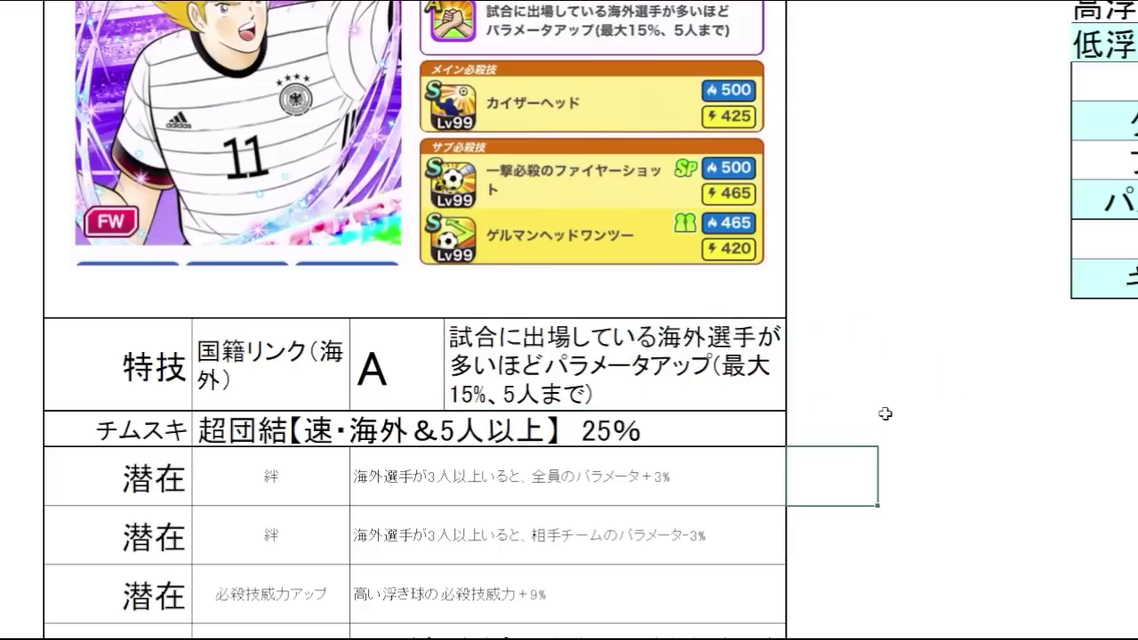
{"action": "left_click", "coordinate": [895, 428]}
{"action": "scroll", "coordinate": [914, 267], "scroll_direction": "down", "scroll_amount": 1}
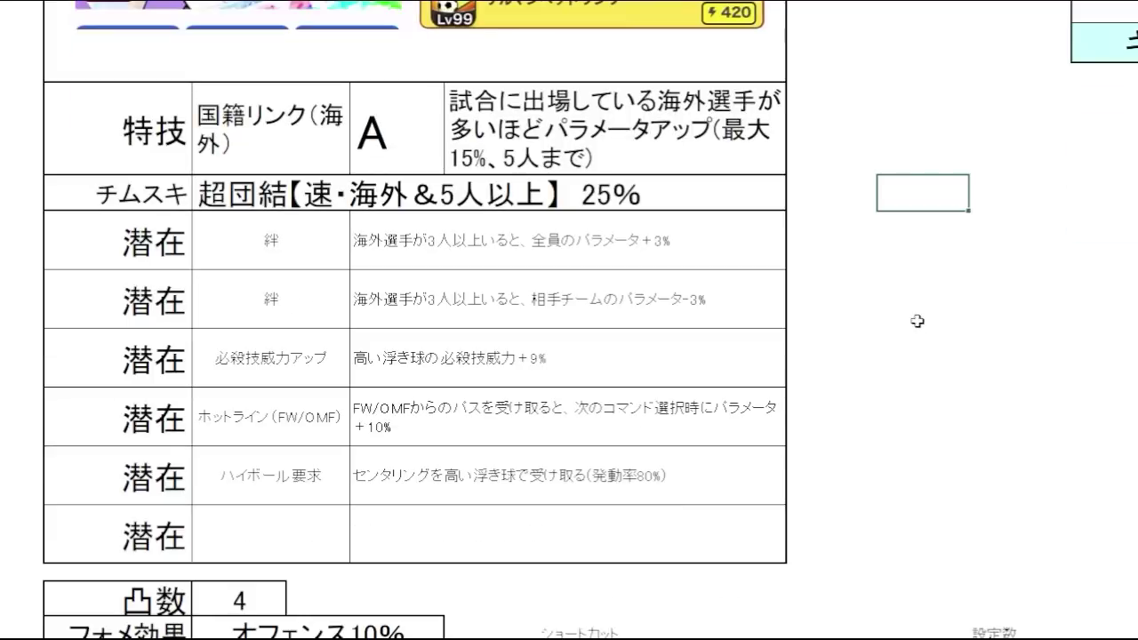
{"action": "left_click", "coordinate": [918, 298]}
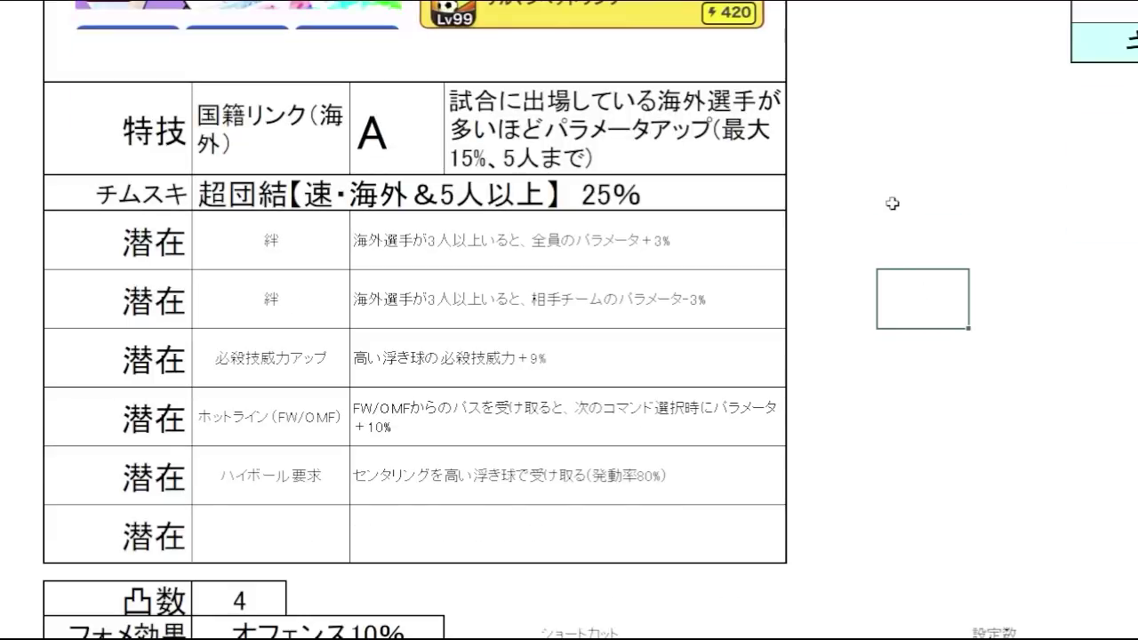
{"action": "left_click", "coordinate": [887, 258]}
{"action": "left_click", "coordinate": [887, 280]}
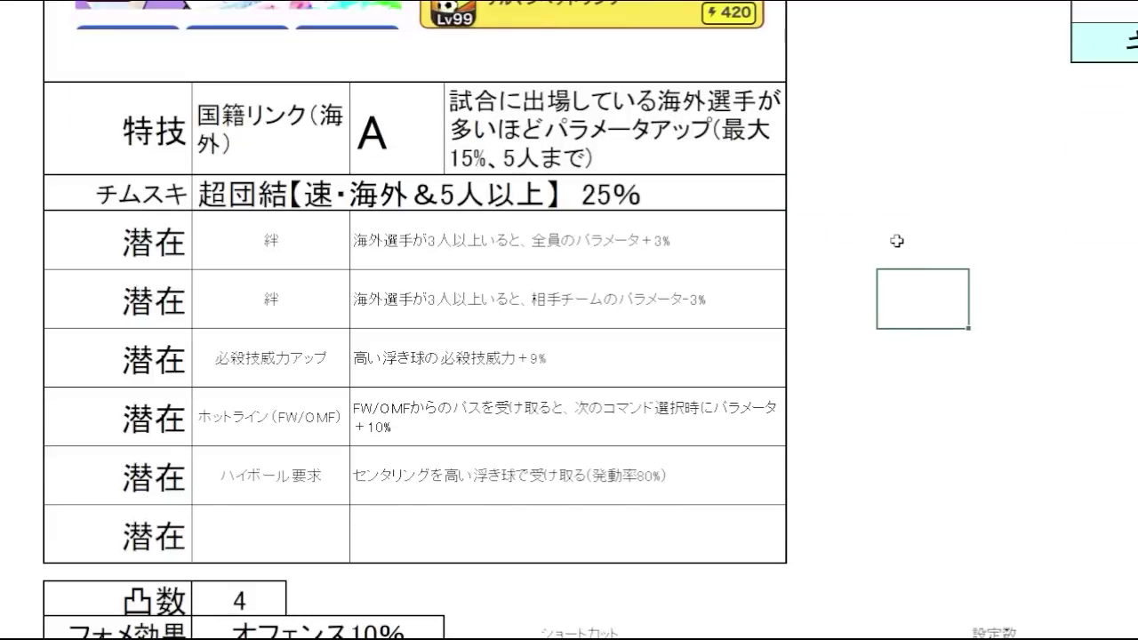